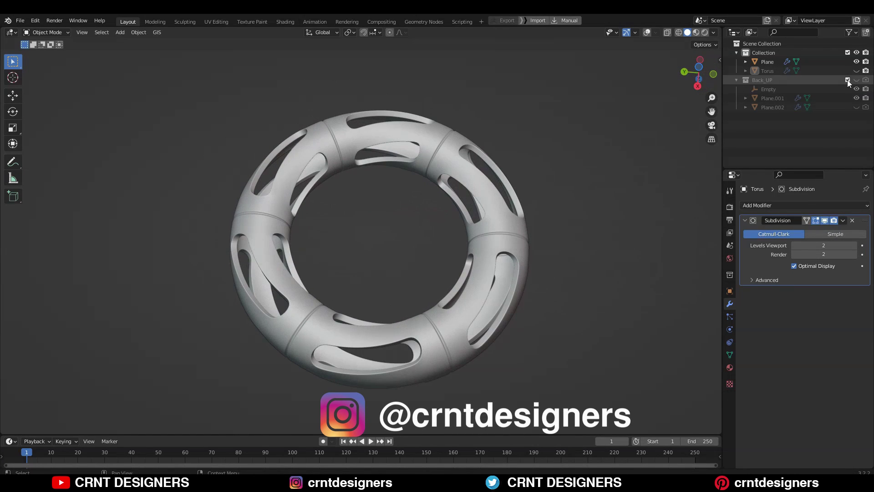
Orbit around the finished perforated torus, then hide it to leave an empty grid
scroll(633, 105, "down", 3)
middle_click_drag(659, 64, 524, 192)
key("h")
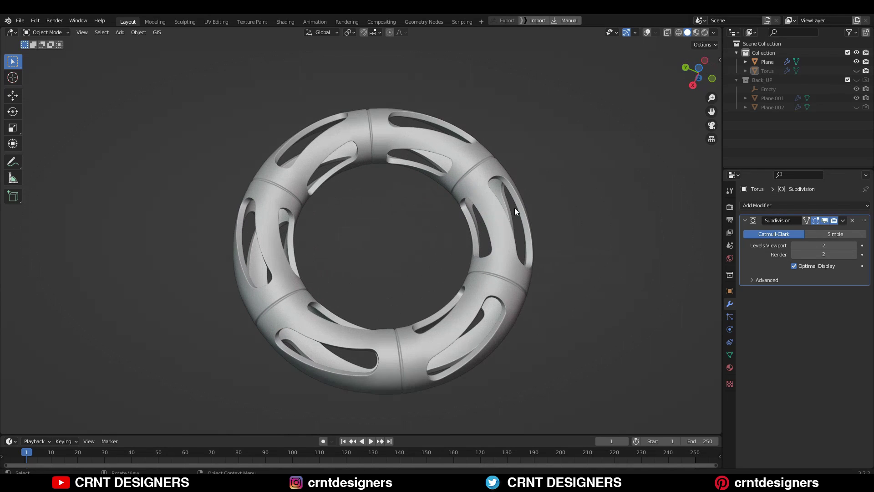
middle_click_drag(529, 236, 509, 190)
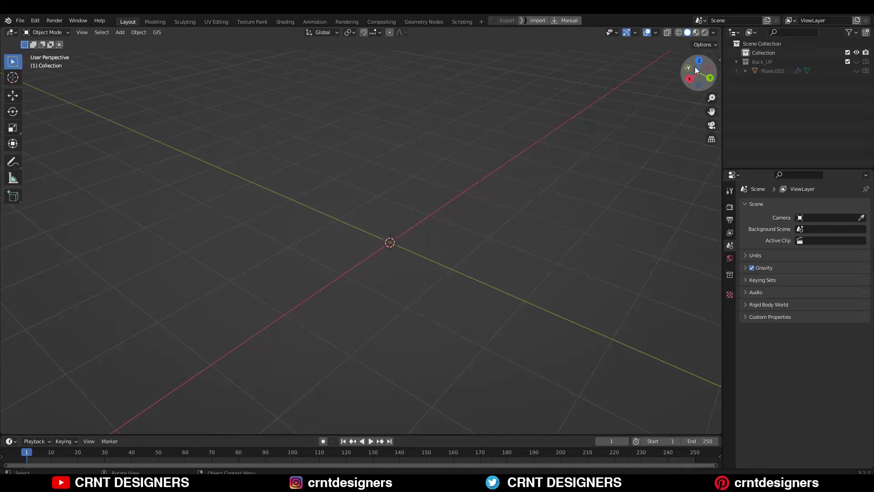
In top view, add a plane and scale it to 0.4 along X
left_click(696, 65)
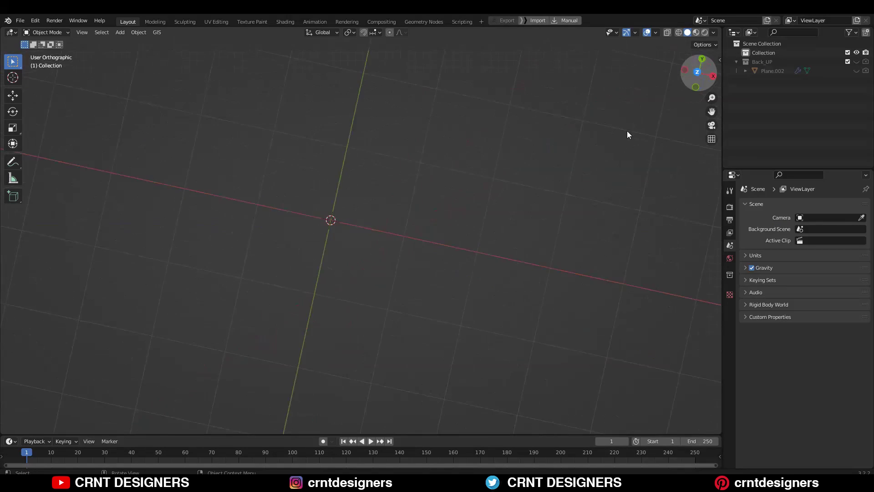
key("shift+a")
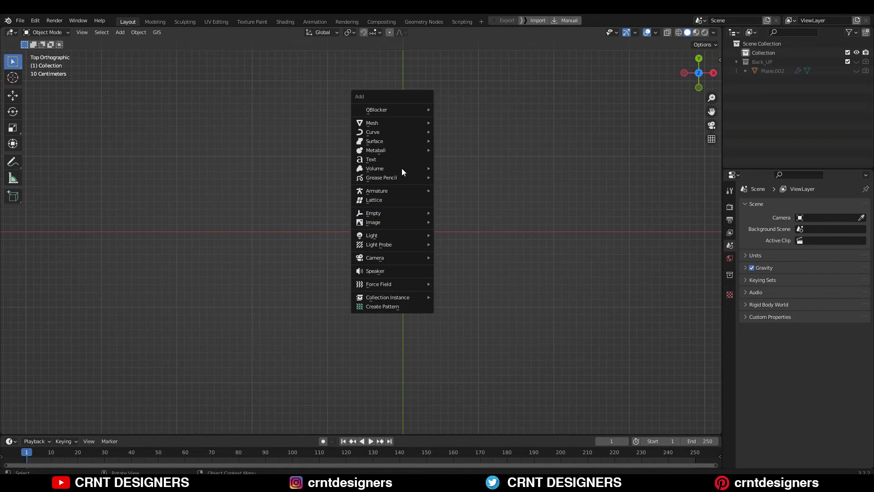
mouse_move(402, 123)
left_click(473, 135)
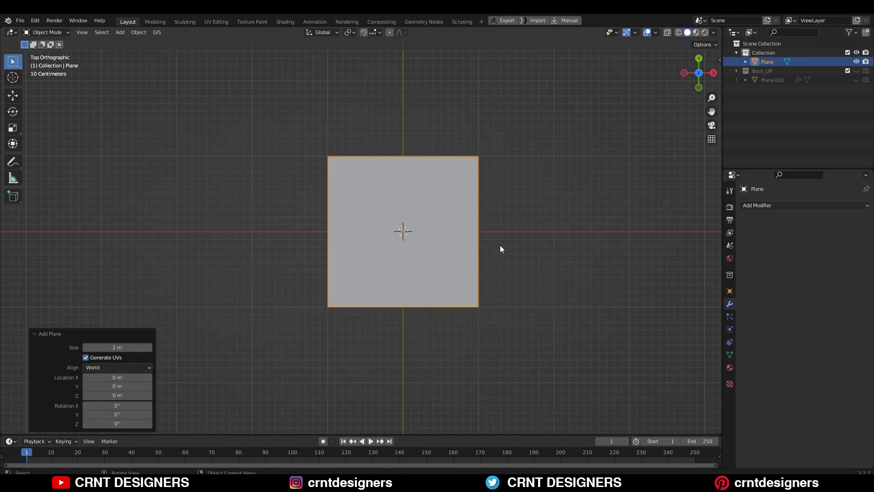
key("s")
key("x")
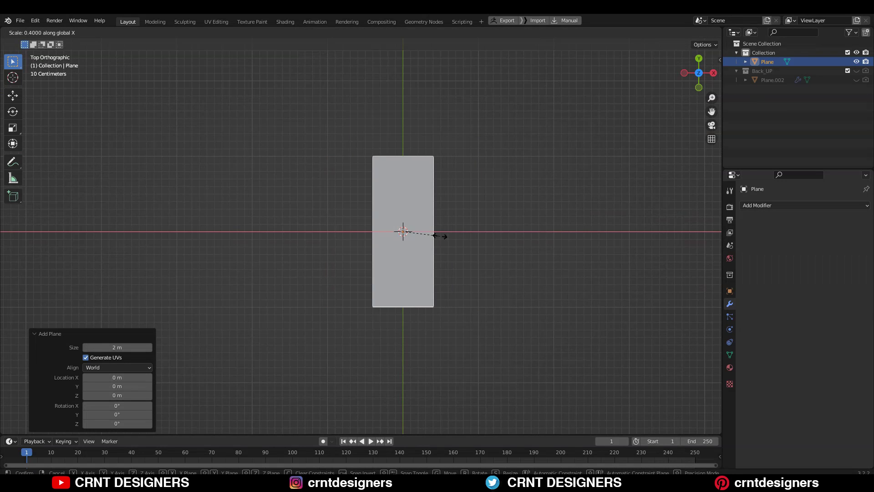
left_click(434, 237)
In Edit Mode, shift the plane's bottom edge 0.3 m along X to slant the strip
left_click(484, 201)
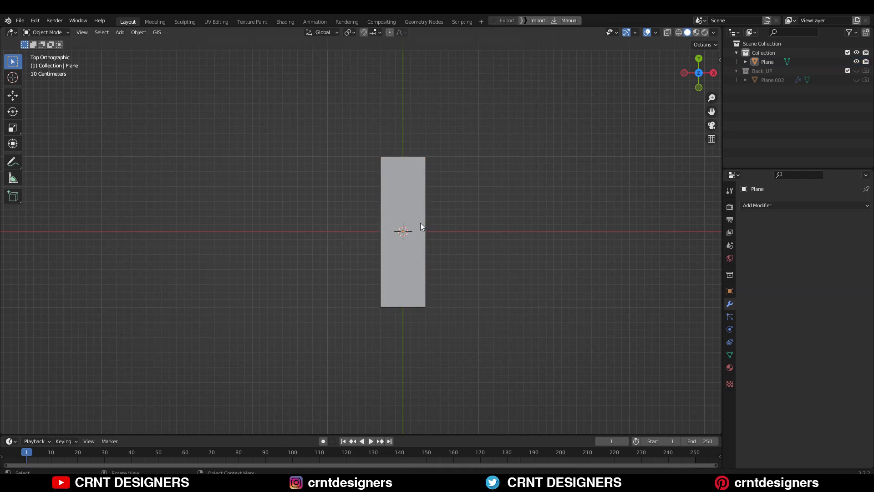
scroll(420, 222, "up", 2)
left_click(422, 213)
key("Tab")
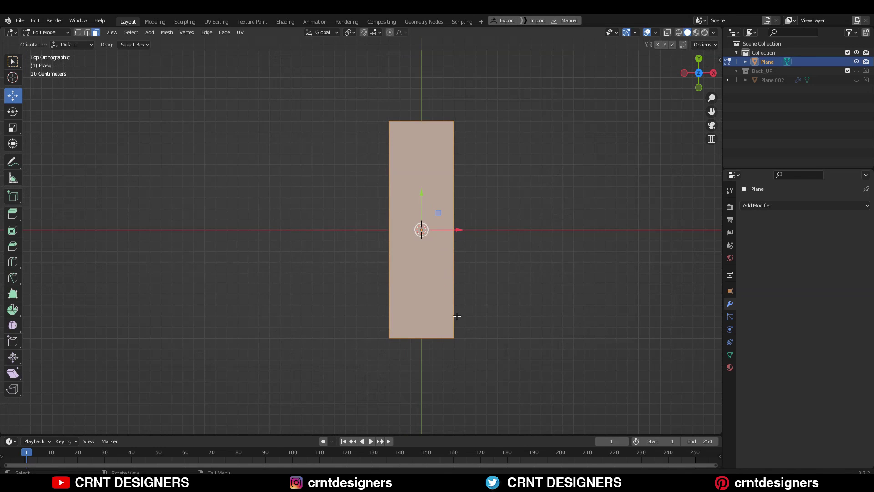
left_click_drag(504, 307, 358, 360)
key("g")
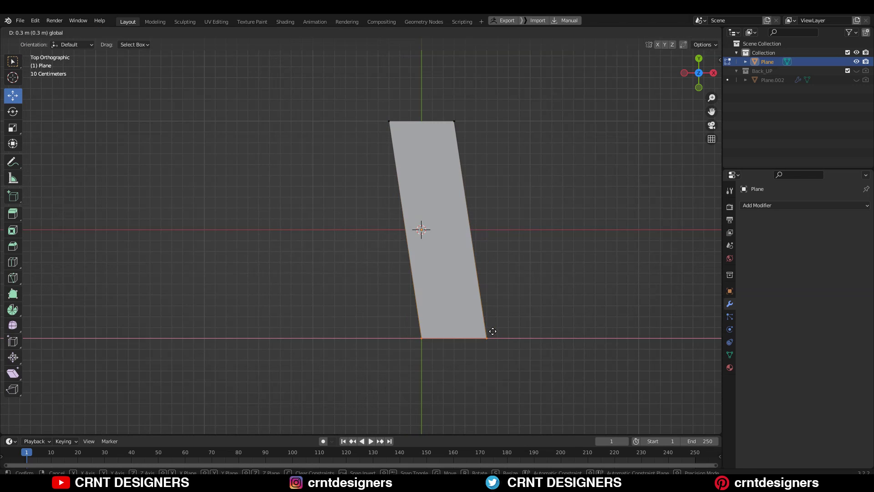
left_click(493, 331)
middle_click_drag(525, 264, 499, 276, "shift")
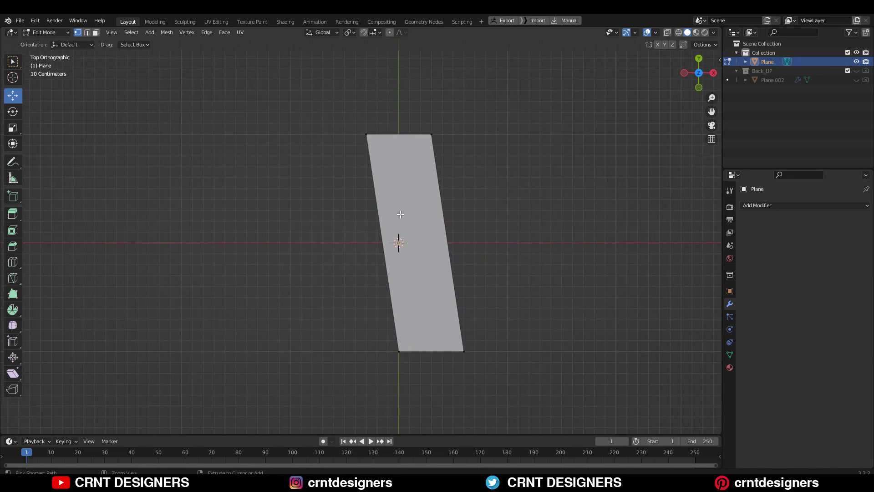
scroll(411, 207, "down", 1)
Add a centred vertical loop cut and bevel the middle and end loops into extra edges
left_click(411, 207)
key("ctrl+r")
left_click(355, 147)
right_click(402, 212)
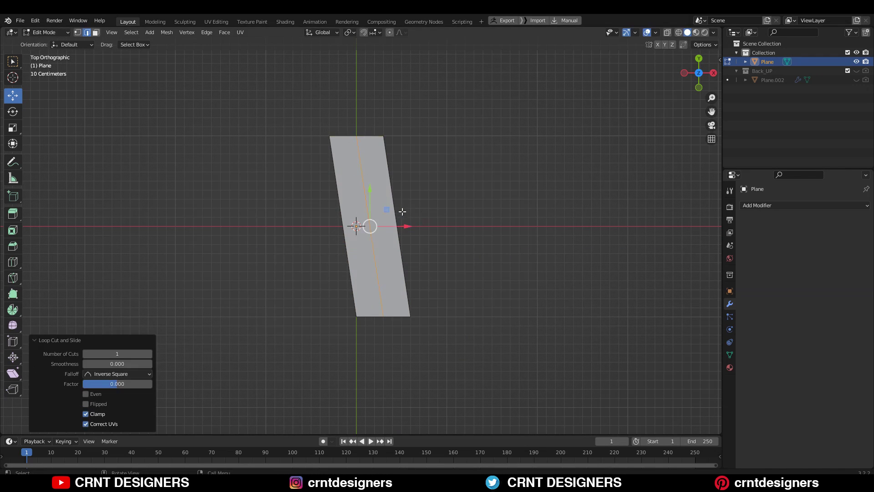
key("ctrl+b")
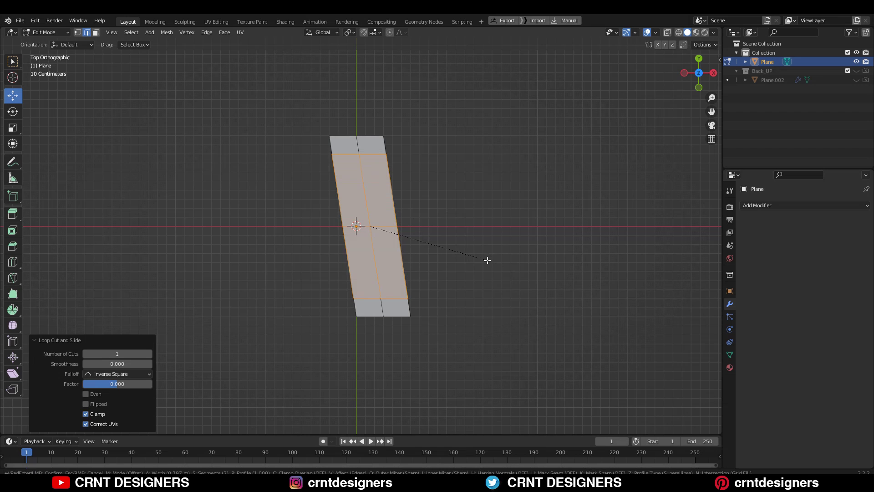
left_click(474, 225)
left_click(449, 227)
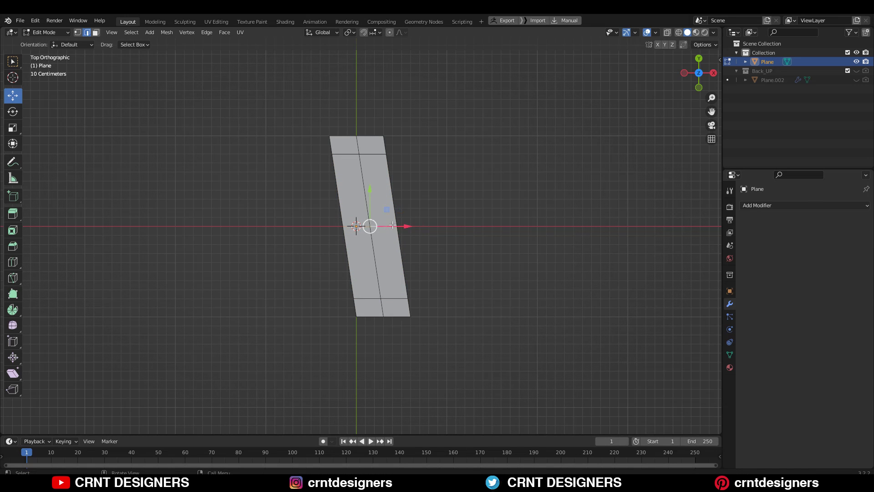
key("ctrl+b")
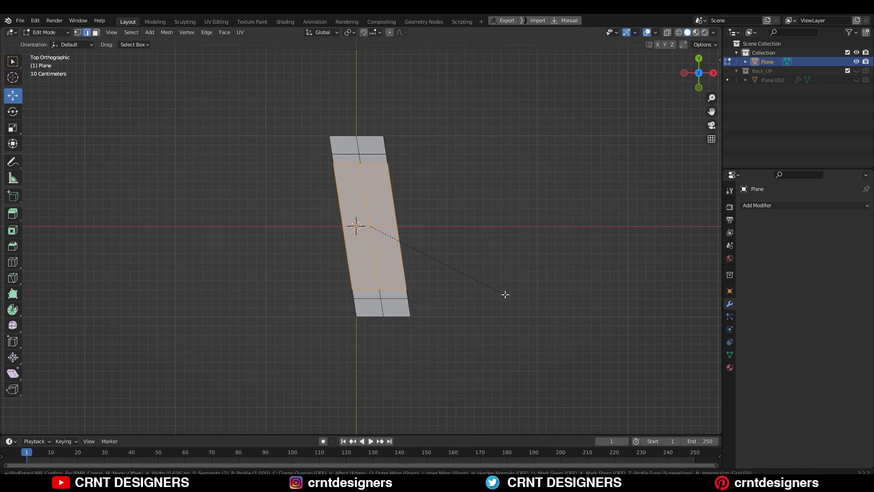
left_click(406, 197)
Add another centred loop cut and delete the central face to open a rectangular slot
left_click(350, 176)
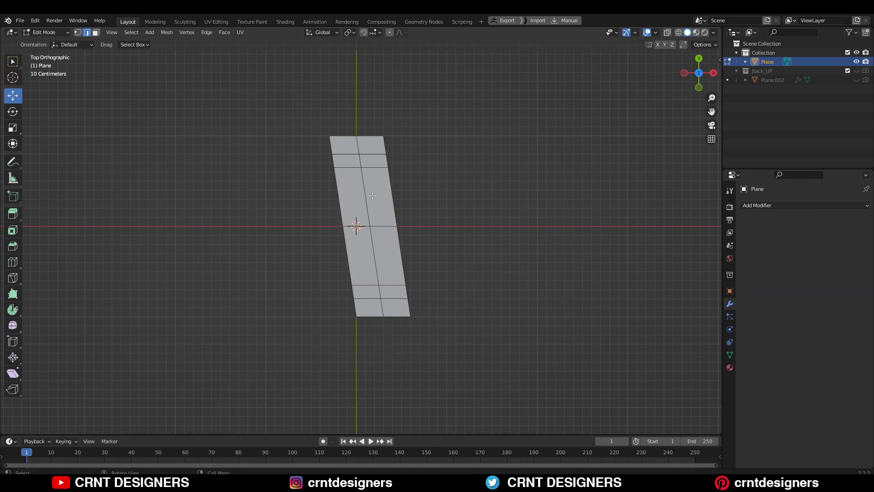
key("ctrl+r")
left_click(374, 168)
right_click(373, 168)
key("alt+a")
key("ctrl+r")
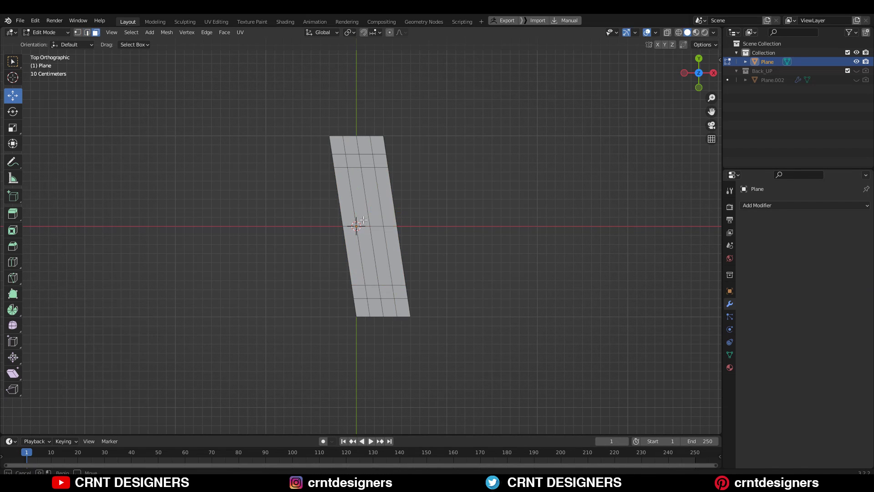
key("x")
left_click(456, 214)
scroll(400, 196, "up", 2)
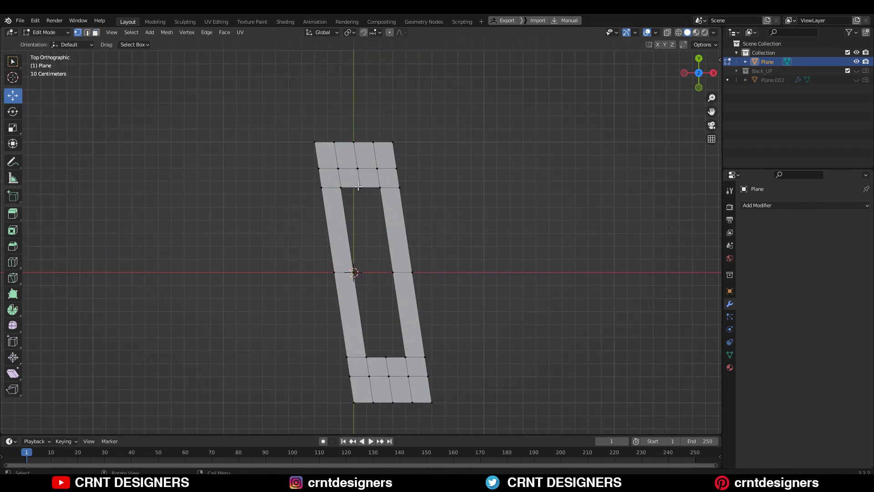
Slide the slot's top and bottom inner vertices halfway (0.5) along their edges to point the ends
key("shift+v")
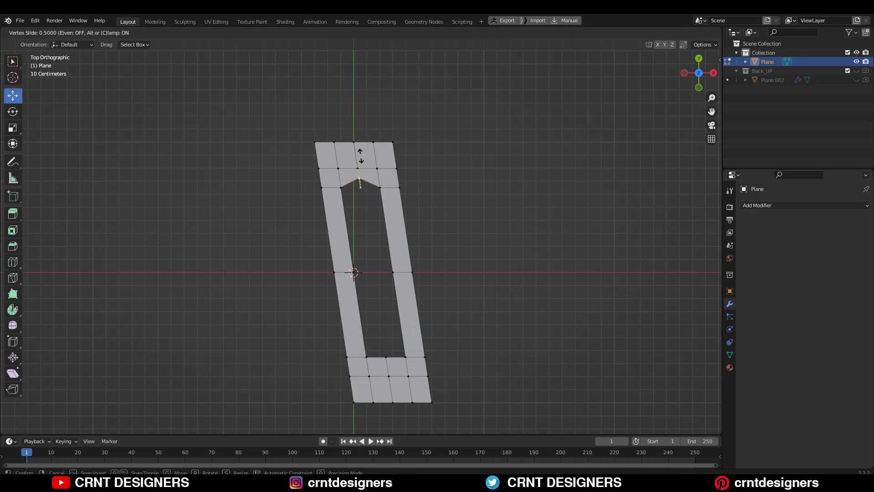
left_click(360, 156)
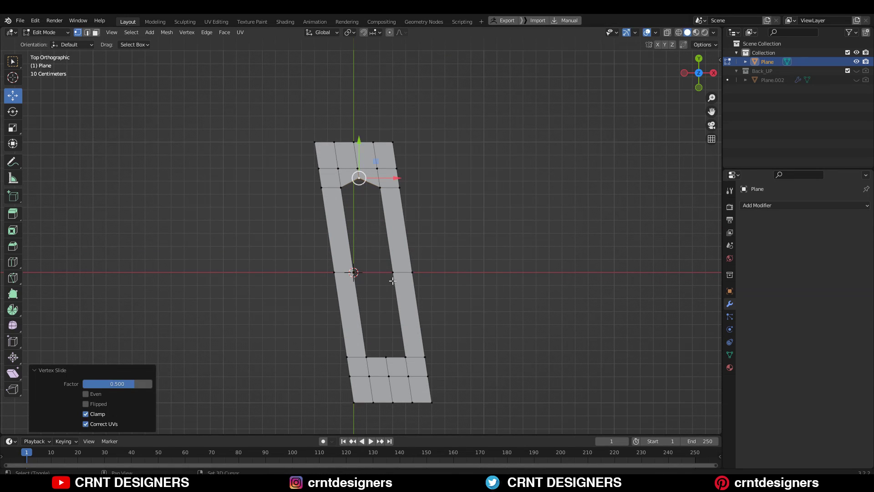
middle_click_drag(393, 281, 375, 230, "shift")
left_click(368, 306)
key("shift+v")
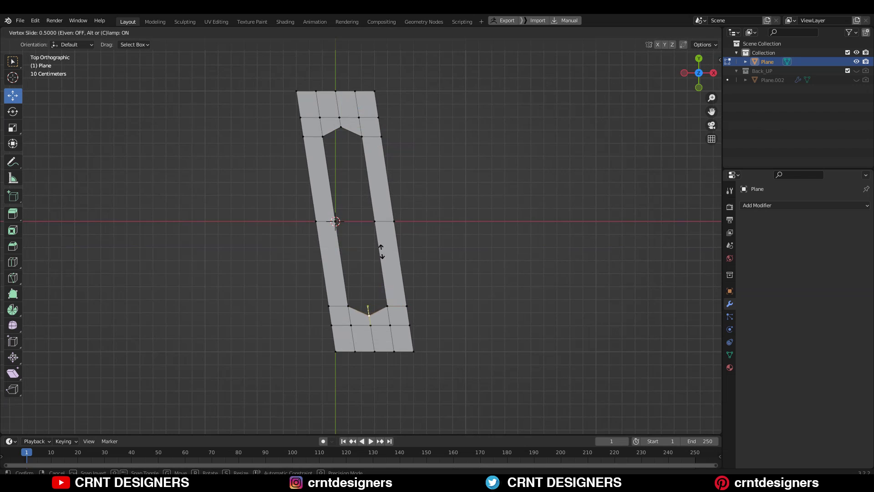
left_click(382, 250)
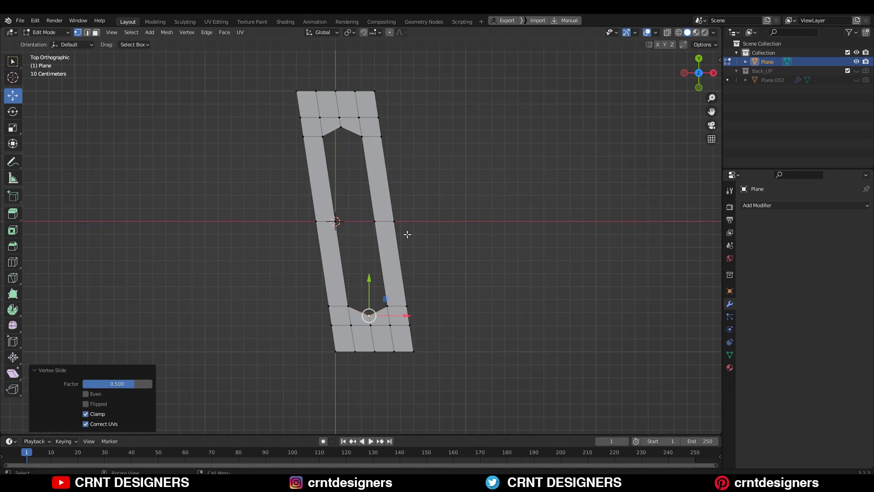
left_click(394, 221)
Add three loop cuts across each long side strip of the panel
key("ctrl+r")
left_click(380, 182)
right_click(380, 183)
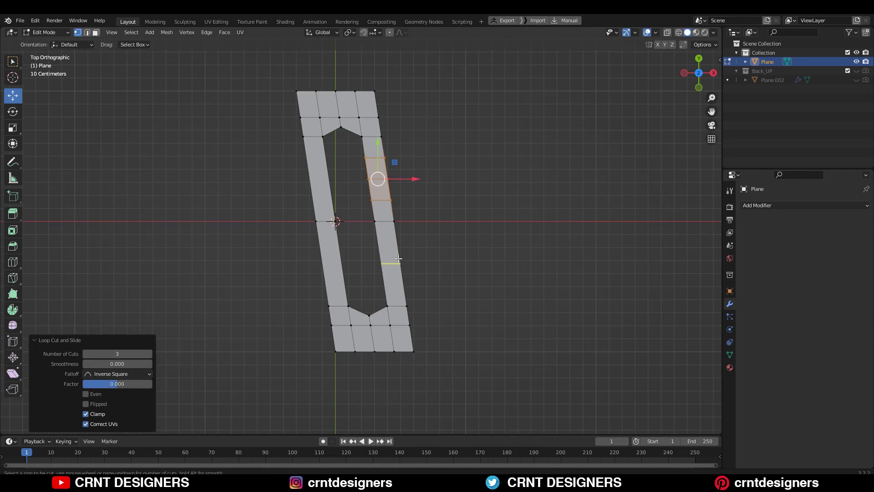
key("ctrl+r")
left_click(370, 229)
right_click(370, 228)
left_click(318, 178)
right_click(317, 178)
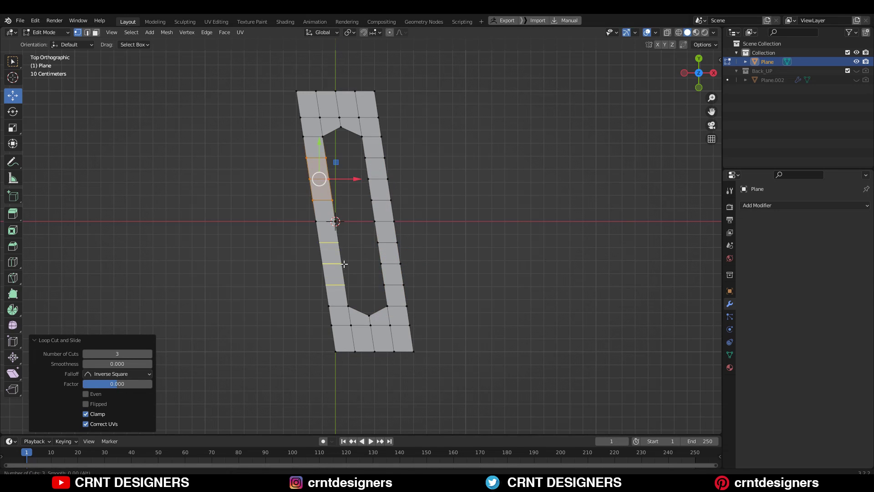
left_click(344, 263)
right_click(343, 264)
Select the whole panel and extrude it upward 0.1 m into a solid slab
middle_click_drag(474, 193, 378, 246)
key("a")
left_click(688, 81)
key("e")
left_click(375, 223)
Bevel the panel's outer end edges with a width of 0.0229 m
key("2")
left_click(397, 297)
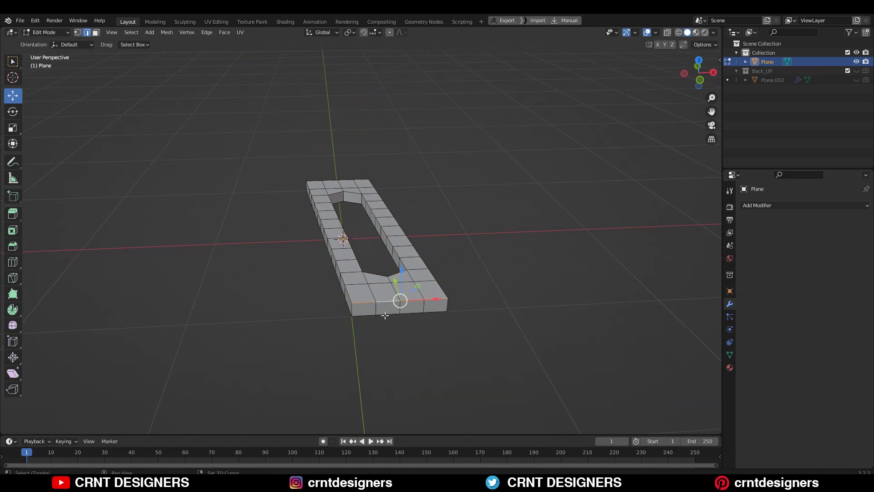
middle_click_drag(397, 297, 314, 354)
middle_click_drag(341, 398, 416, 276)
key("ctrl+b")
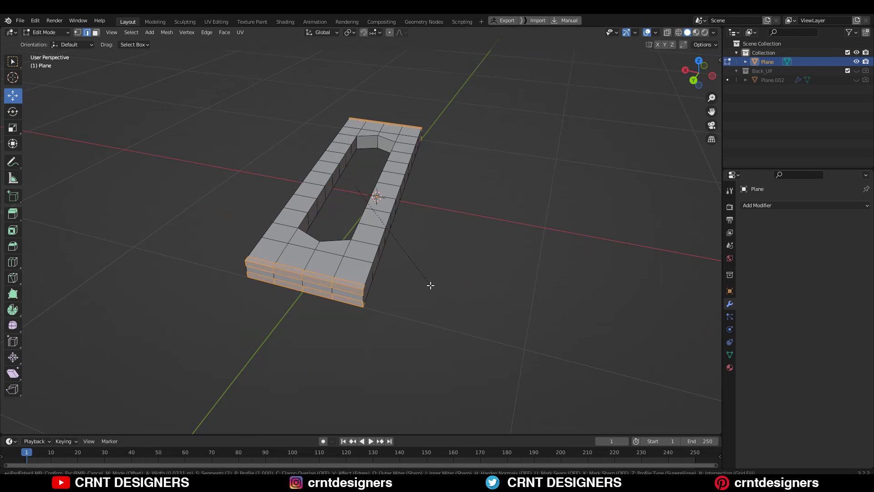
scroll(425, 283, "down", 1)
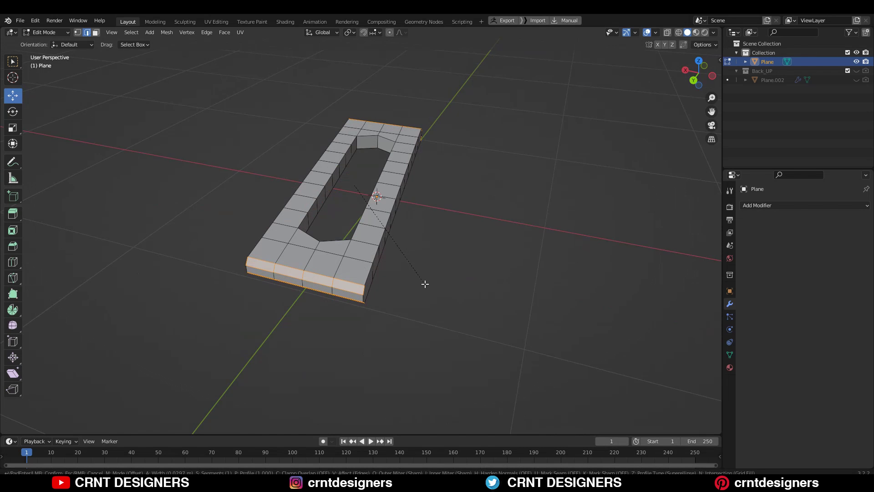
left_click(413, 279)
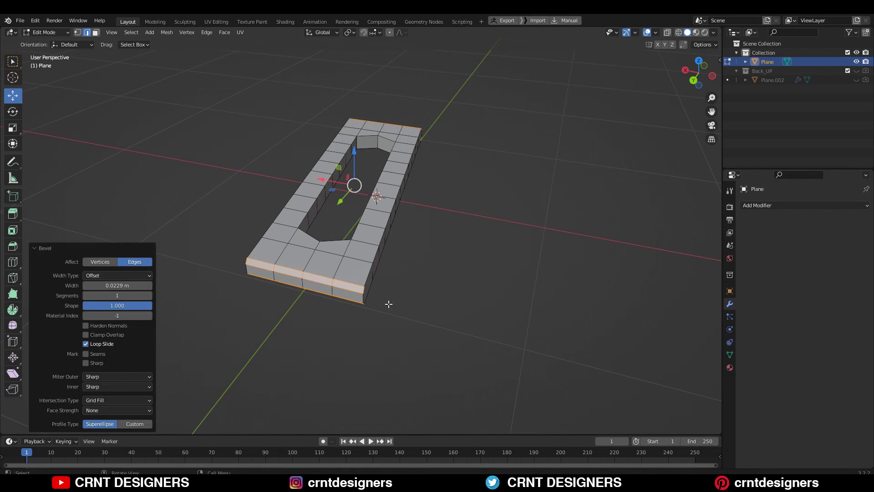
middle_click_drag(390, 302, 337, 245)
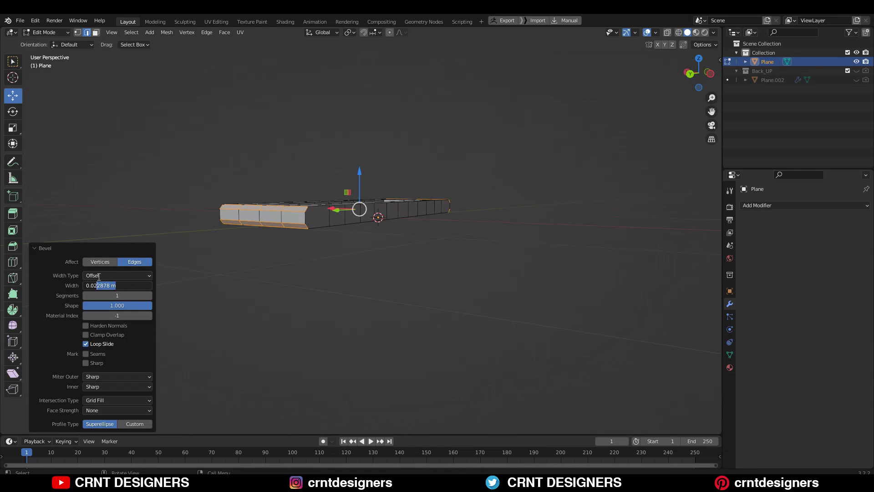
middle_click_drag(319, 319, 503, 226)
Delete the faces at the ends of the panel
key("3")
left_click(351, 293)
left_click(268, 276, "ctrl+shift")
key("x")
left_click(343, 264)
Delete the face strips along both long sides of the panel
key("w")
left_click(291, 257, "ctrl")
middle_click_drag(367, 221, 464, 253)
left_click(251, 272, "ctrl")
key("x")
left_click(294, 238)
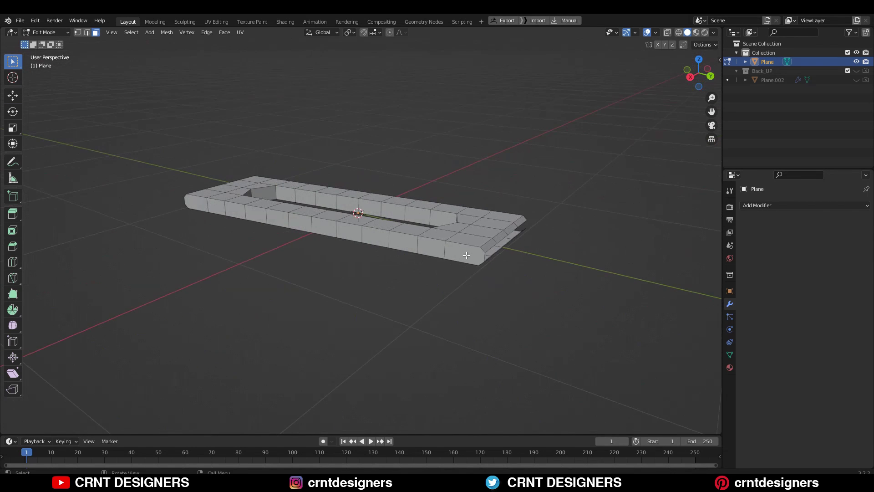
left_click(464, 253)
left_click(205, 205, "ctrl")
key("x")
left_click(218, 228)
middle_click_drag(218, 228, 372, 194)
Select the edge loop around the slot rim
key("2")
left_click(276, 179, "alt")
middle_click_drag(276, 179, 307, 235)
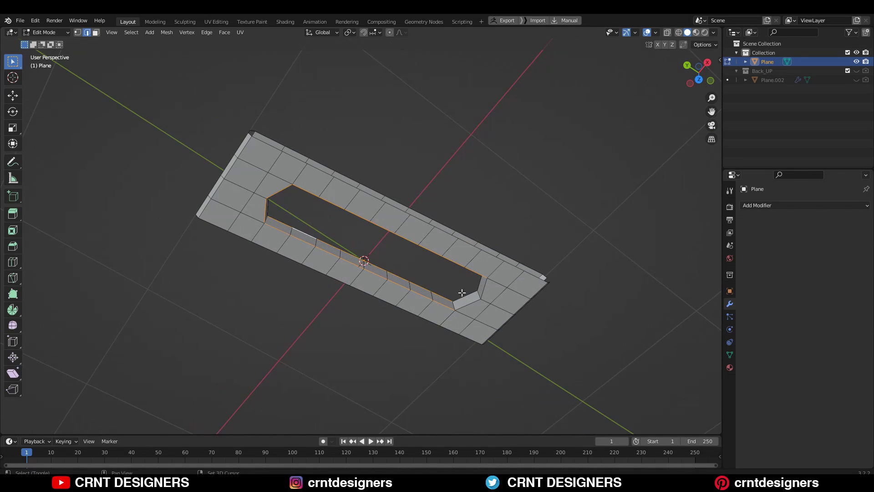
middle_click_drag(474, 304, 515, 145)
Apply the panel's scale and bevel the slot rim loop with 2 segments (0.0154 m)
key("Tab")
key("ctrl+a")
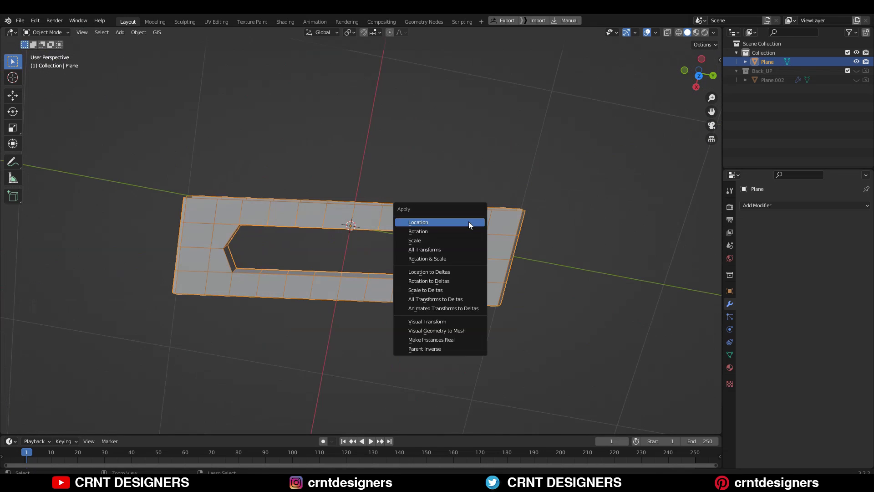
left_click(464, 239)
key("Tab")
middle_click_drag(464, 240, 421, 157)
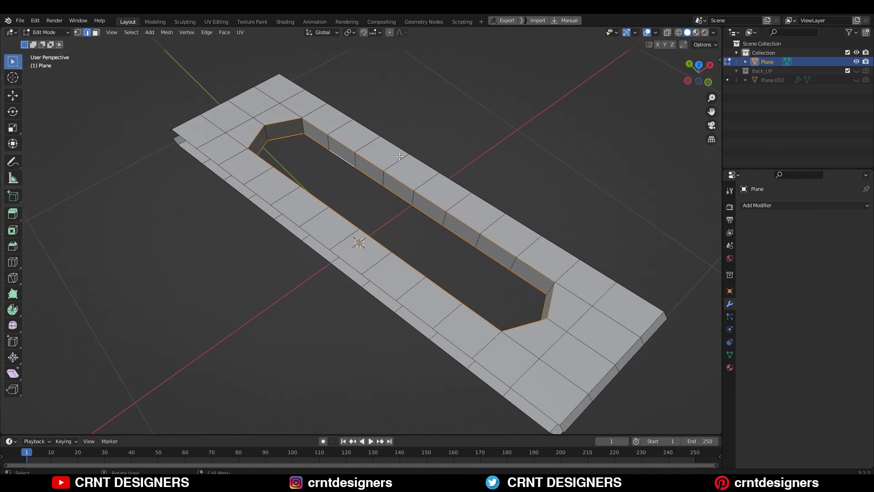
key("ctrl+b")
scroll(453, 133, "up", 1)
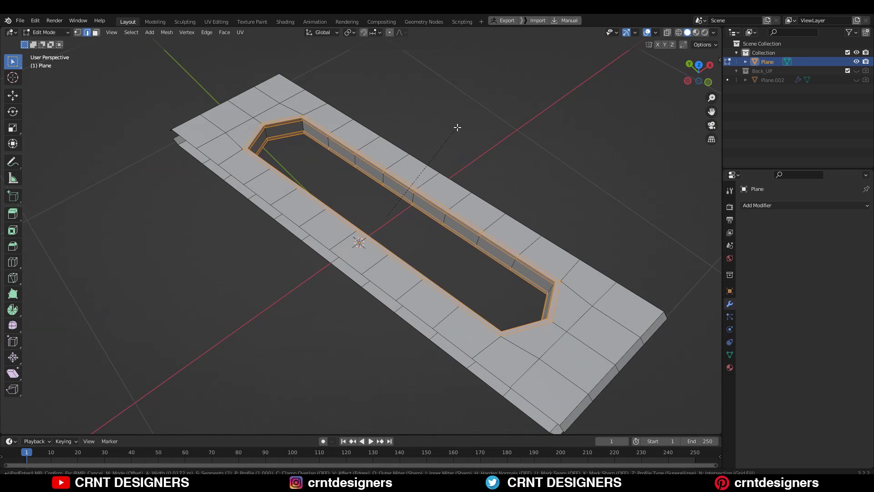
left_click(451, 129)
middle_click_drag(451, 129, 552, 221)
Bevel the outer end edges with width 0.00978 m and 2 segments
key("Tab")
scroll(388, 207, "down", 3)
key("Tab")
scroll(466, 296, "up", 3)
key("ctrl+b")
left_click(556, 224)
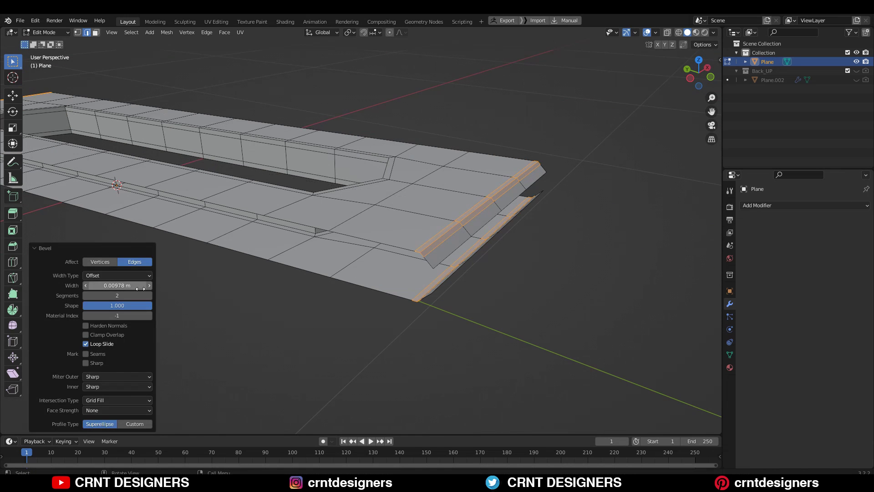
key("Return")
scroll(318, 228, "down", 5)
Add an Array modifier and set its relative X offset factor to about 0.666
key("Tab")
middle_click_drag(318, 227, 457, 231)
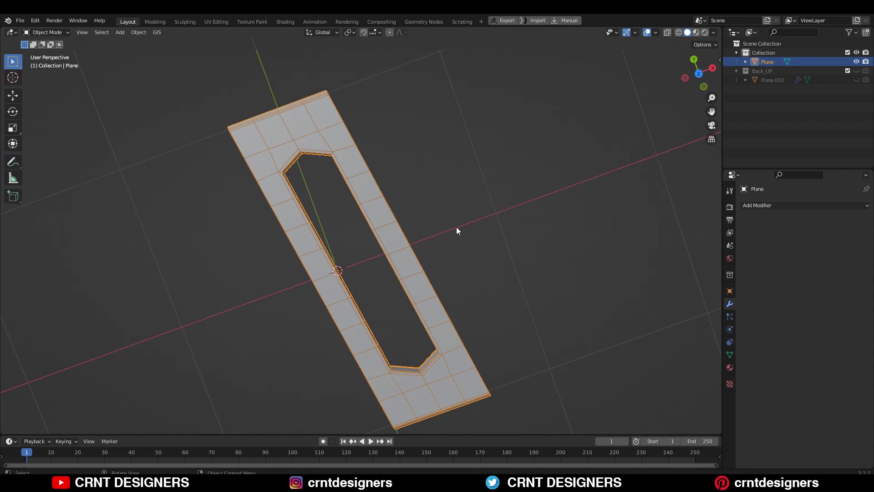
left_click(744, 205)
left_click(691, 231)
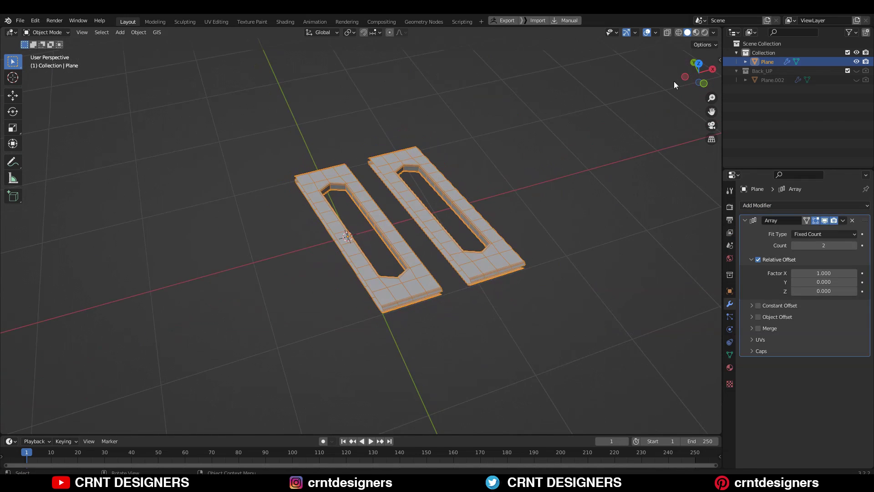
left_click(697, 71)
left_click_drag(823, 273, 799, 273)
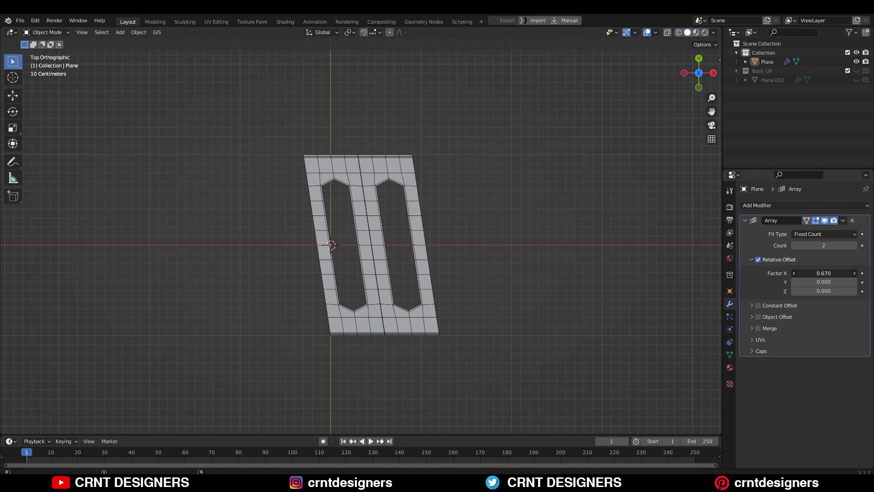
scroll(472, 307, "up", 6)
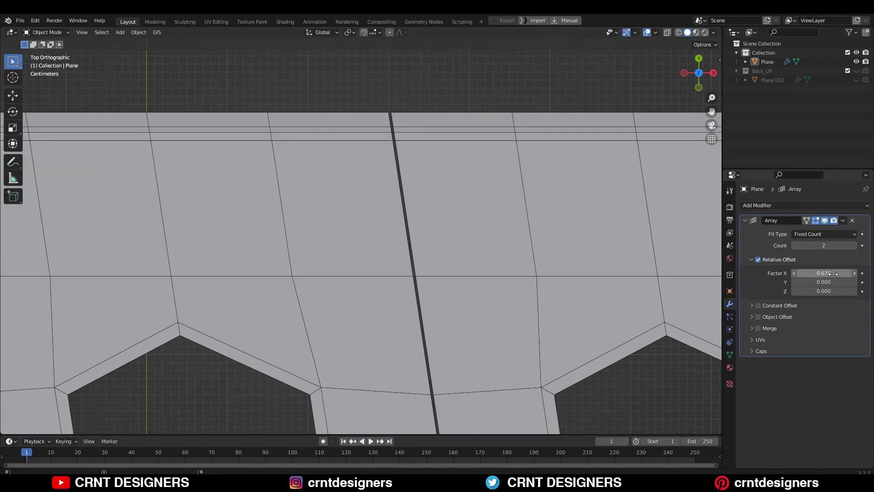
type("0.66")
key("Return")
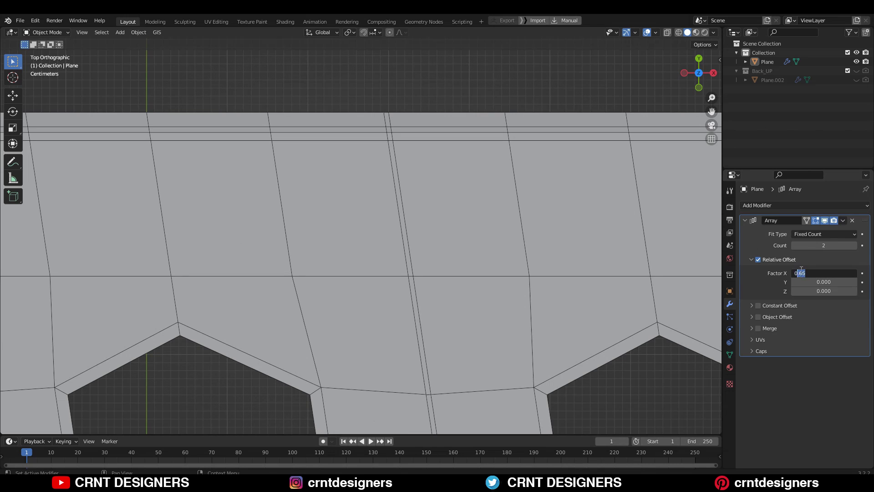
type("5")
key("Return")
left_click(810, 271)
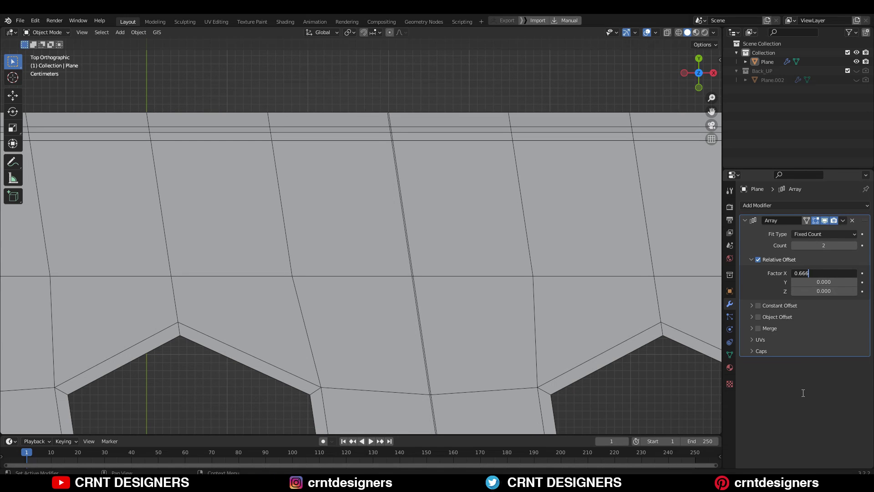
scroll(669, 258, "down", 10)
Raise the array count to 4 slots and begin adding a Plain Axes Empty
middle_click_drag(511, 115, 442, 291)
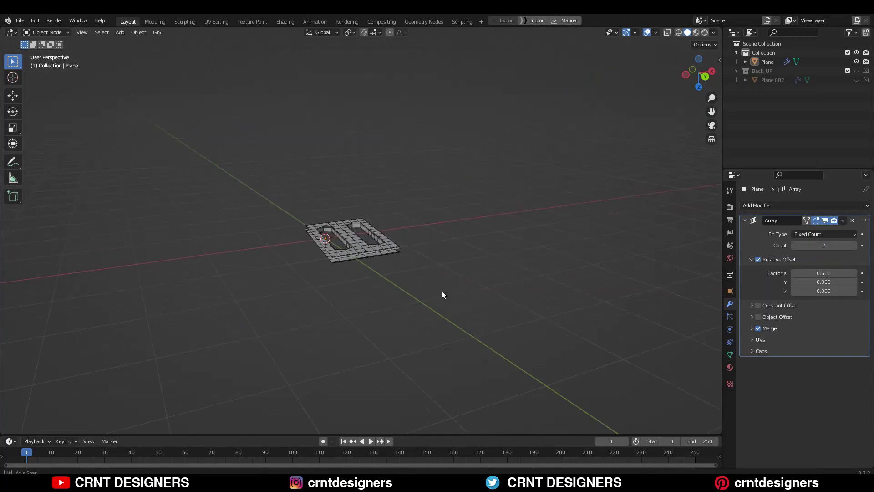
scroll(503, 192, "up", 5)
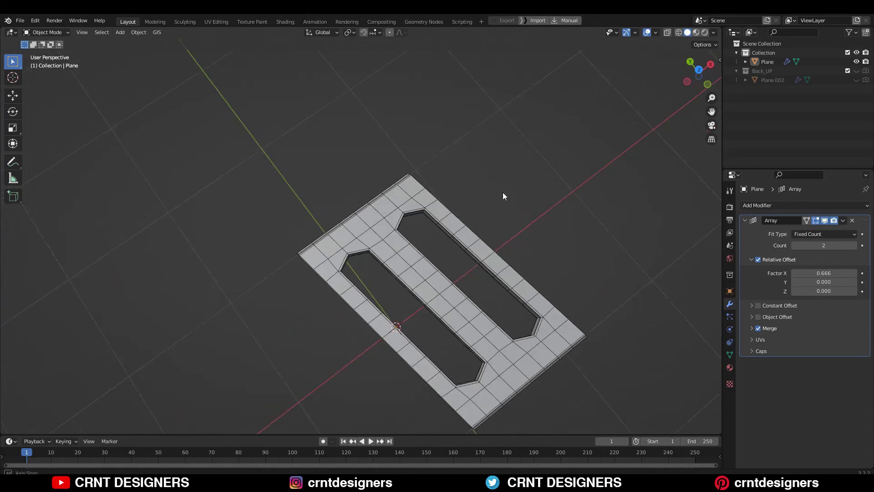
left_click(855, 246)
left_click(854, 245)
mouse_move(504, 150)
middle_mouse_down()
mouse_move(592, 116)
mouse_move(578, 79)
mouse_move(555, 105)
mouse_move(501, 136)
middle_mouse_up()
scroll(579, 82, "down", 5)
scroll(501, 137, "up", 3)
key("shift+a")
Add an Empty at the origin and a Simple Deform modifier to the arrayed panel
left_click(534, 240)
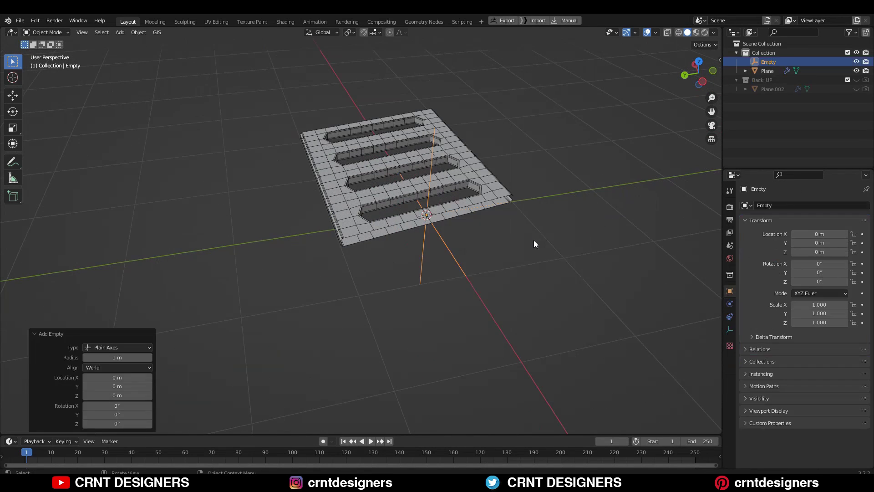
middle_click_drag(534, 239, 485, 174)
left_click(485, 174)
left_click(745, 220)
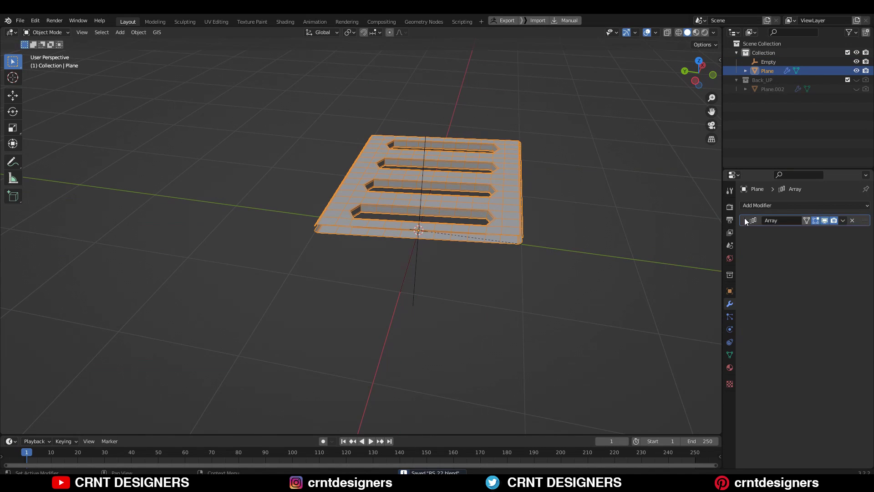
left_click(756, 205)
left_click(757, 313)
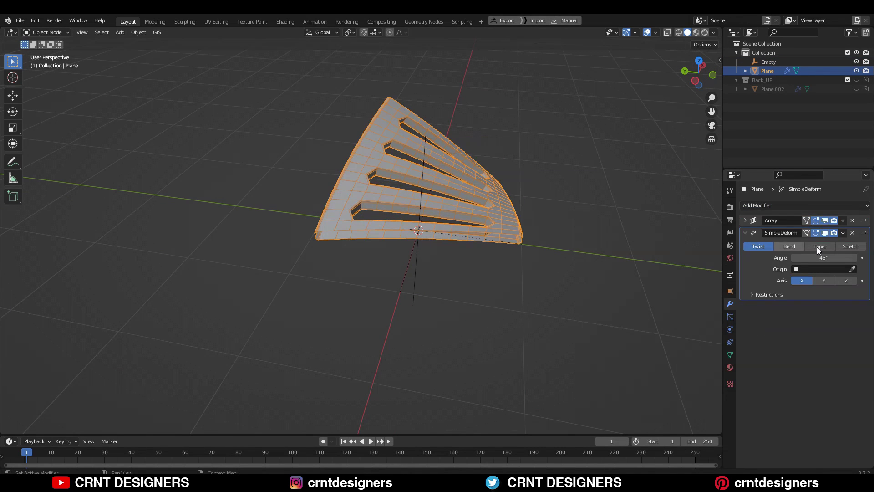
Set the Simple Deform to Bend on the Z axis with the Empty as origin
left_click(795, 246)
left_click(826, 280)
left_click(843, 281)
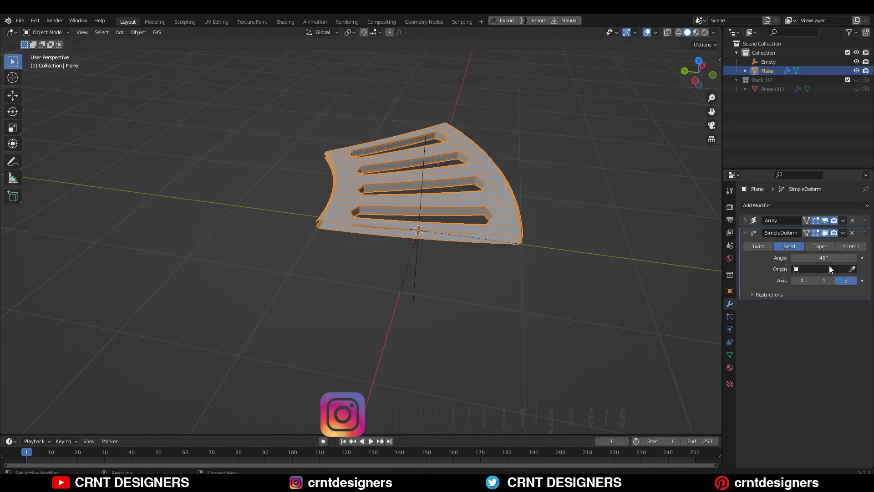
left_click(829, 266)
left_click(731, 283)
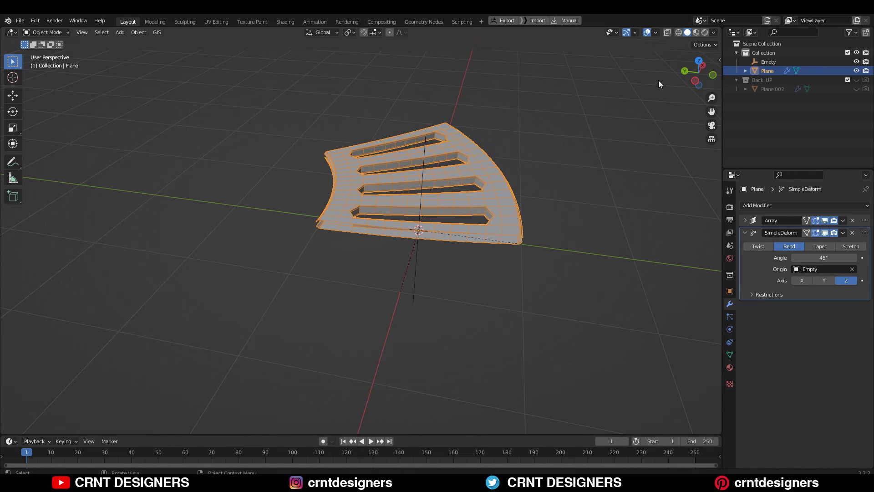
Rotate the panel 90° in Left view and raise the bend angle to 360°
left_click(695, 81)
key("r")
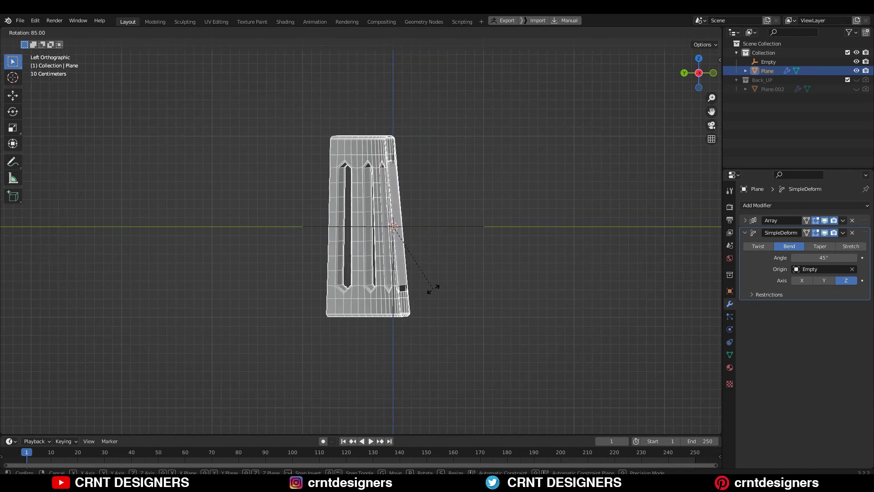
type("90")
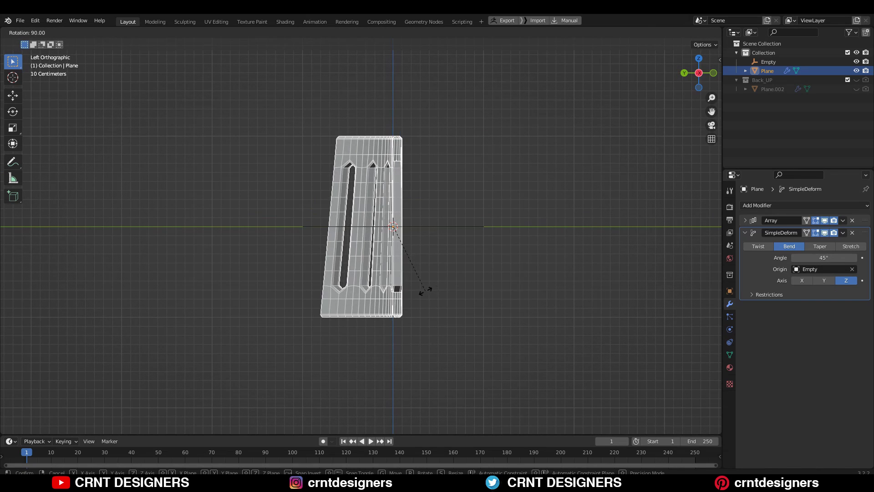
key("Return")
middle_click_drag(423, 289, 534, 226)
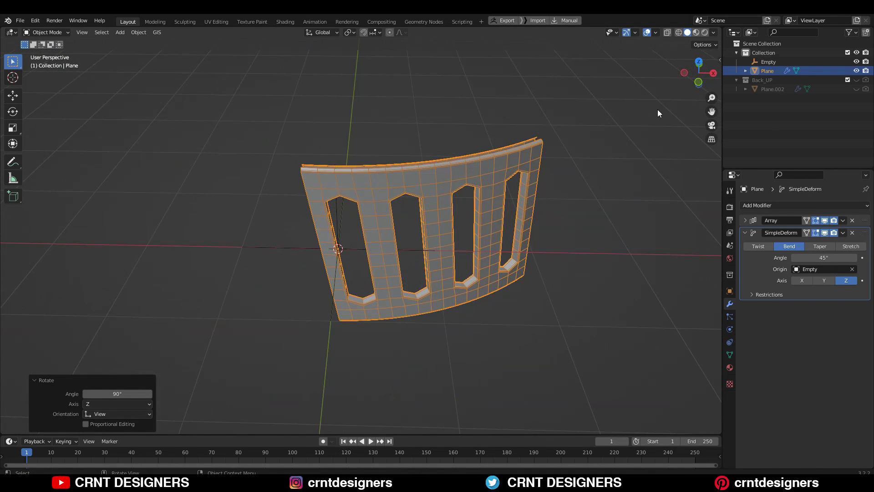
left_click(696, 60)
left_click_drag(800, 257, 856, 257)
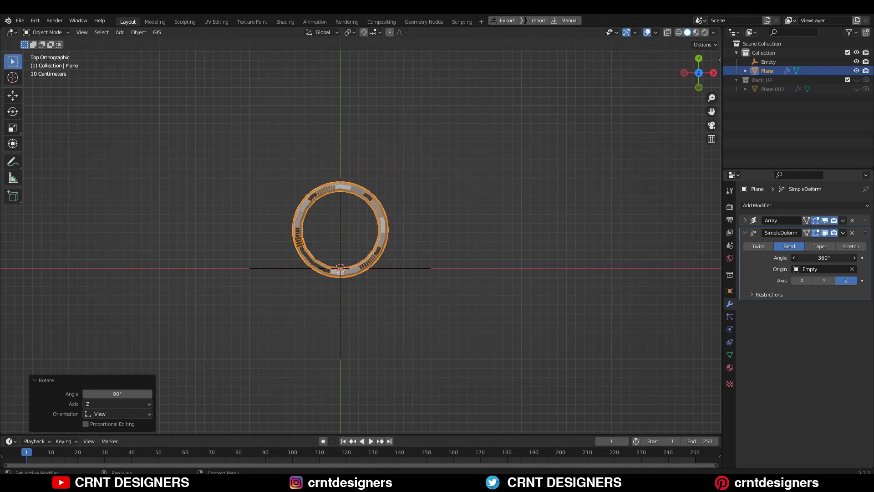
Set the Simple Deform bend angle to 400°
middle_click_drag(258, 250, 337, 183)
middle_click_drag(443, 194, 443, 154)
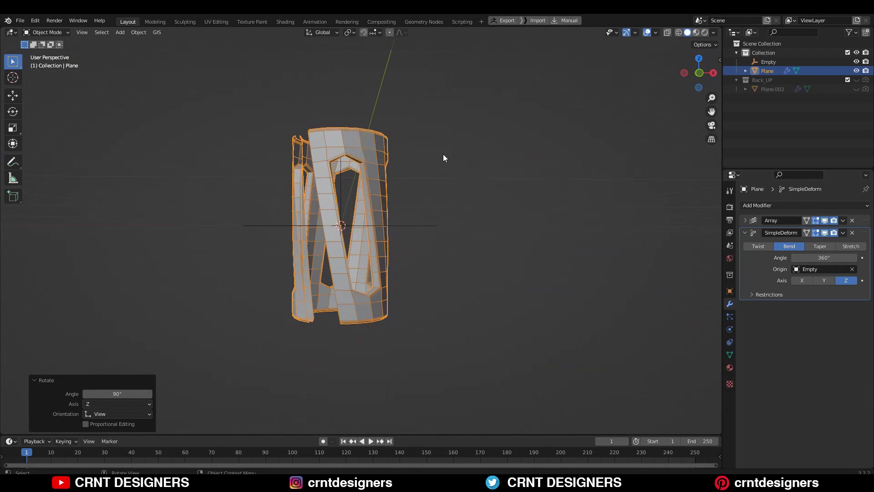
left_click(475, 212)
middle_click_drag(475, 212, 721, 87)
left_click(700, 67)
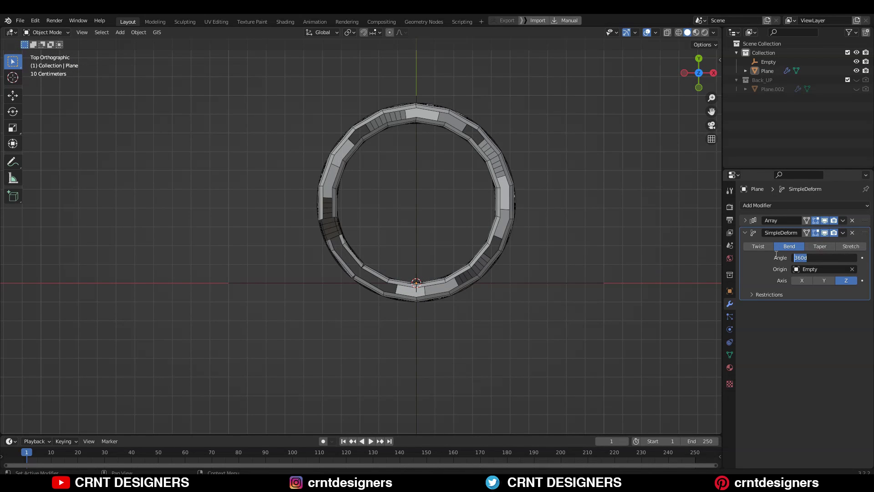
type("400")
key("Return")
Inspect the bent cylinder and nudge the bend angle up to 405°
middle_click_drag(643, 351, 454, 233)
scroll(532, 206, "down", 4)
middle_click_drag(532, 207, 556, 240)
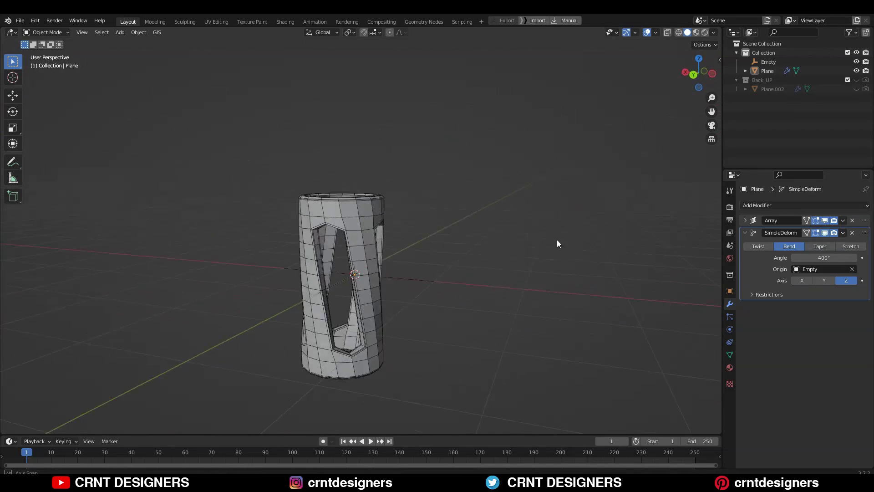
scroll(424, 222, "up", 5)
middle_click_drag(424, 221, 422, 259)
scroll(422, 259, "up", 2)
middle_click_drag(556, 248, 515, 247)
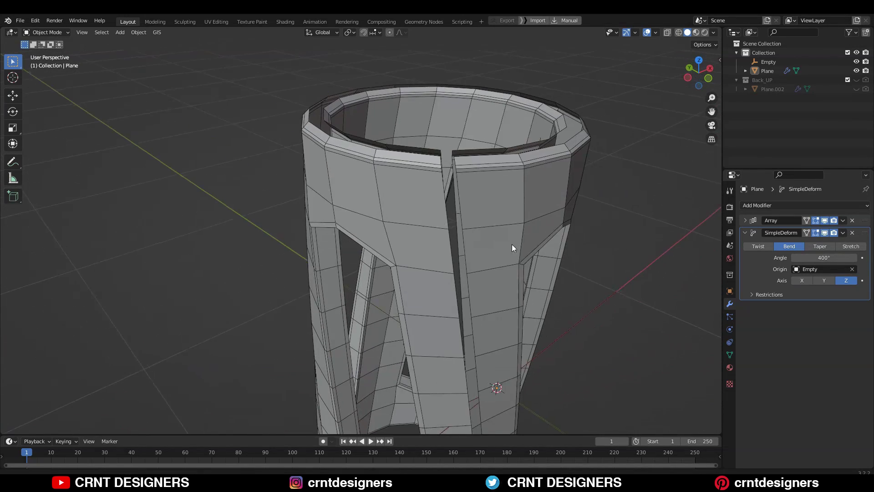
scroll(515, 248, "up", 2)
left_click_drag(824, 258, 828, 258)
Zoom in on the cylinder's overlapping rim seam, then view the whole tube
scroll(341, 175, "up", 6)
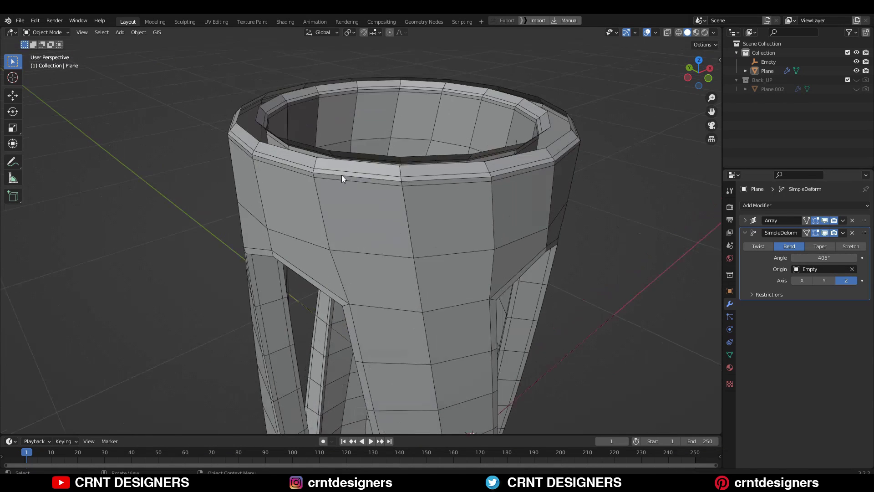
middle_click_drag(464, 164, 435, 213, "shift")
scroll(435, 213, "up", 3)
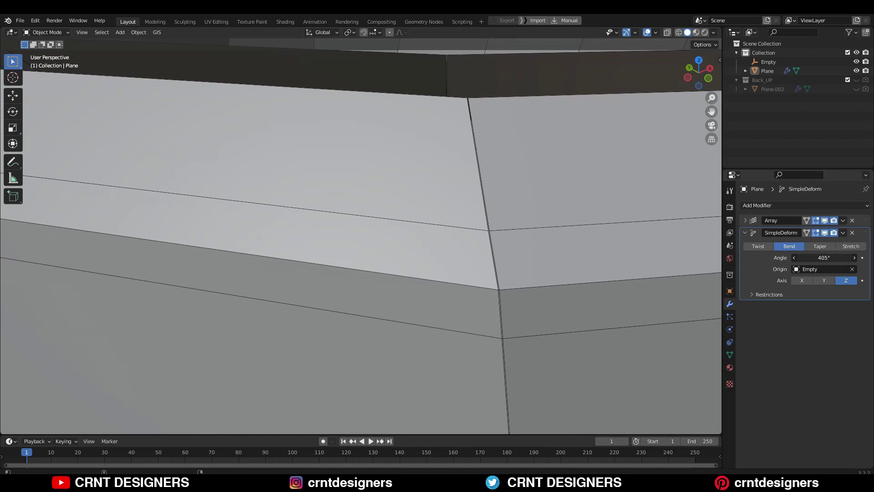
scroll(519, 217, "down", 10)
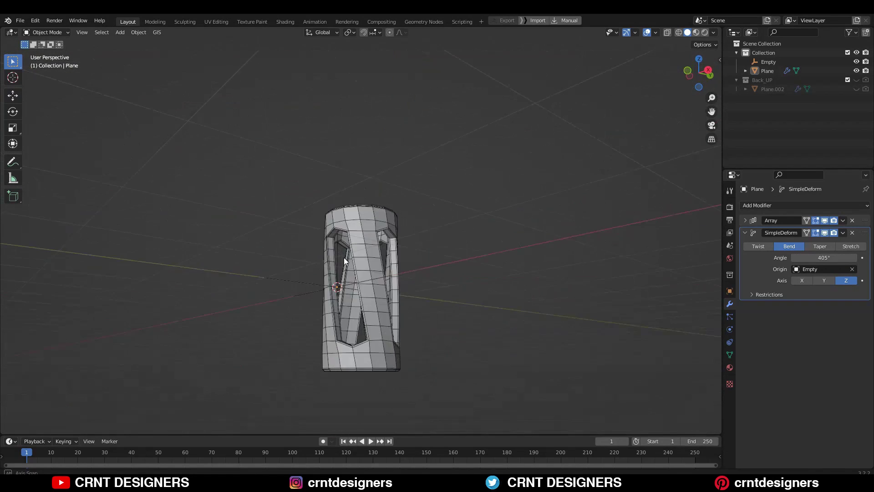
middle_click_drag(343, 258, 336, 160)
Add a second Array with Relative Offset factors X 0, Y 1, Z 0
left_click(336, 160)
left_click(779, 205)
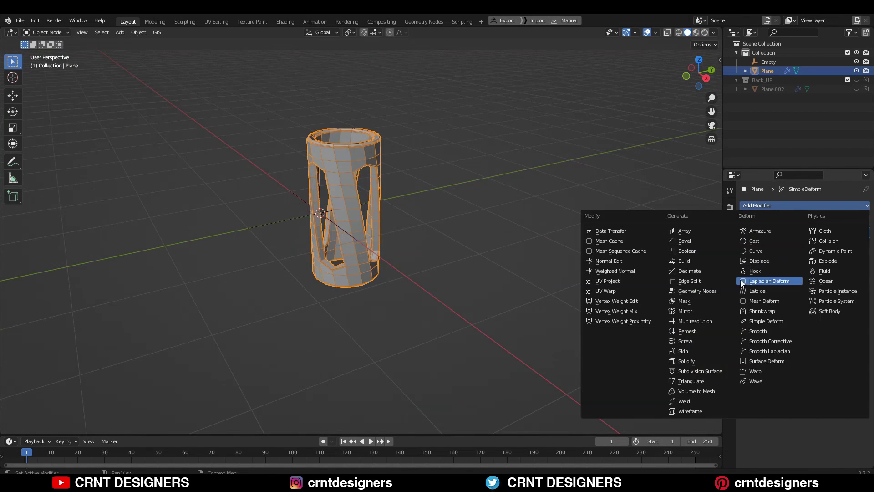
left_click(724, 231)
left_click_drag(820, 306, 826, 306)
left_click_drag(824, 316, 825, 316)
type("0")
key("Return")
double_click(824, 298)
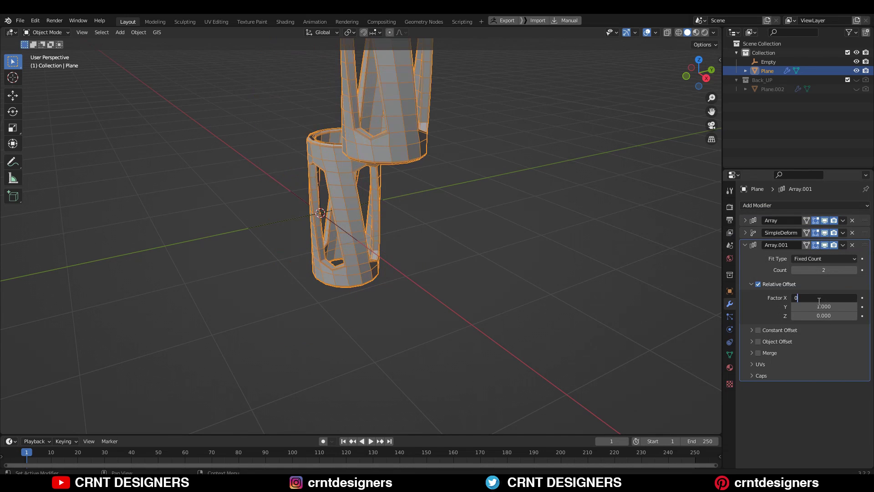
type("0")
key("Return")
middle_click_drag(364, 228, 390, 194)
scroll(390, 195, "up", 4)
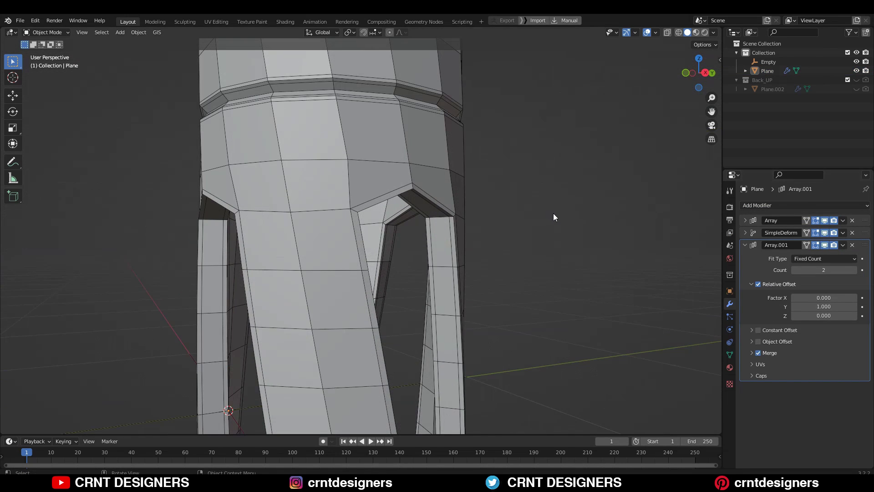
scroll(514, 216, "down", 8)
Raise the second array's count to 4 and check the tower
left_click(854, 270)
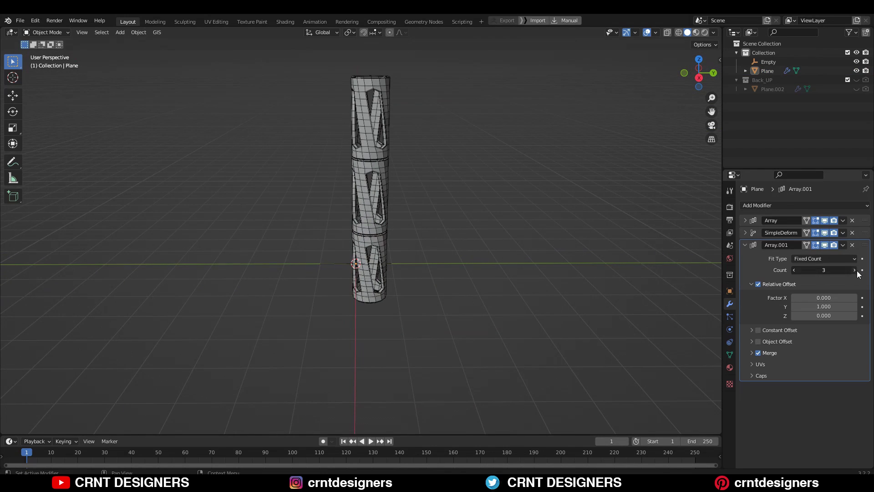
left_click(857, 271)
middle_click_drag(540, 162, 464, 233)
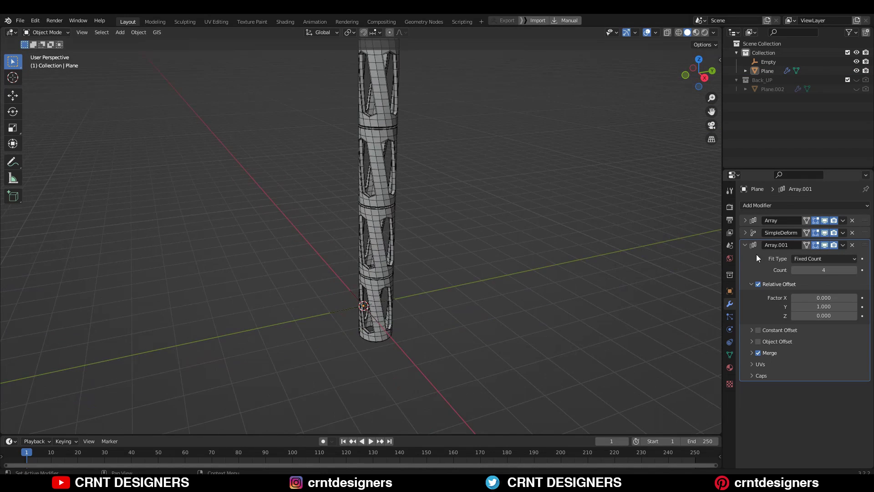
left_click(758, 245)
left_click(777, 206)
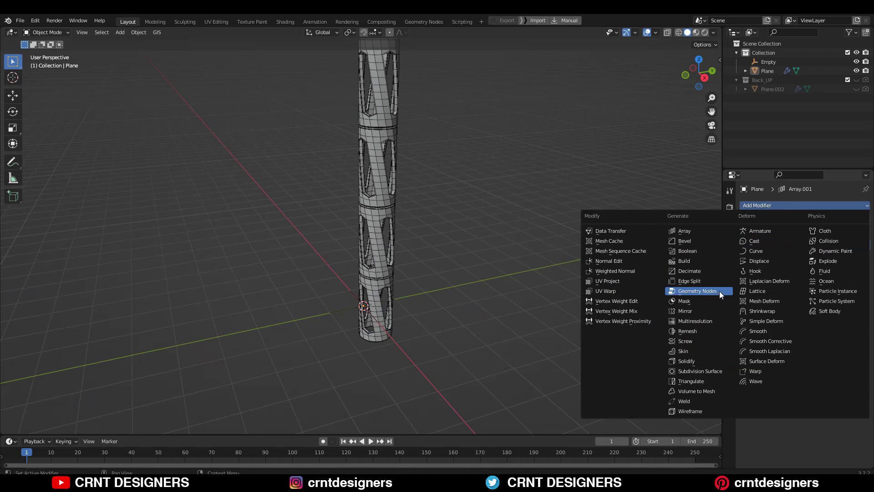
Add another Simple Deform modifier with the Empty as its origin
left_click(771, 320)
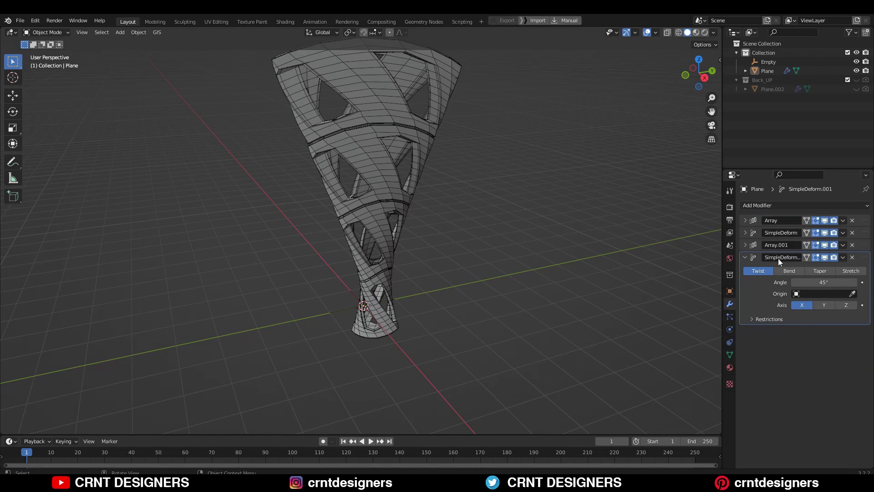
left_click(820, 294)
left_click(809, 311)
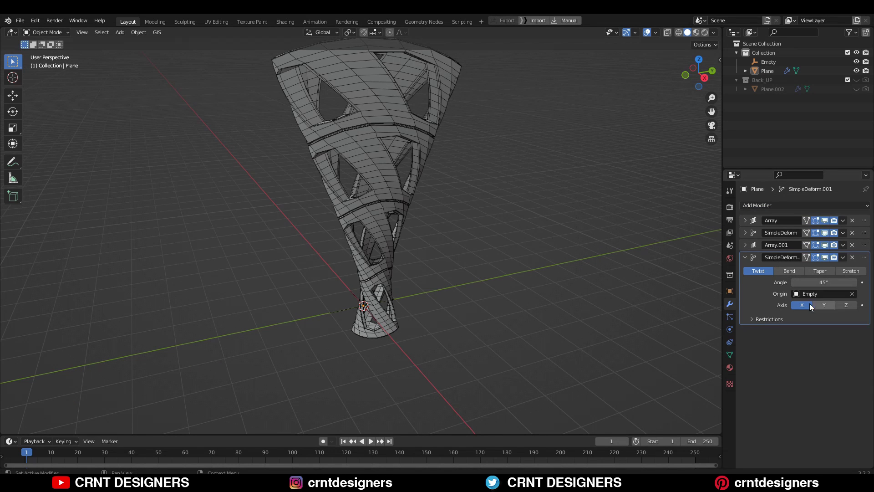
left_click(845, 305)
scroll(559, 238, "down", 3)
middle_click_drag(559, 239, 571, 234)
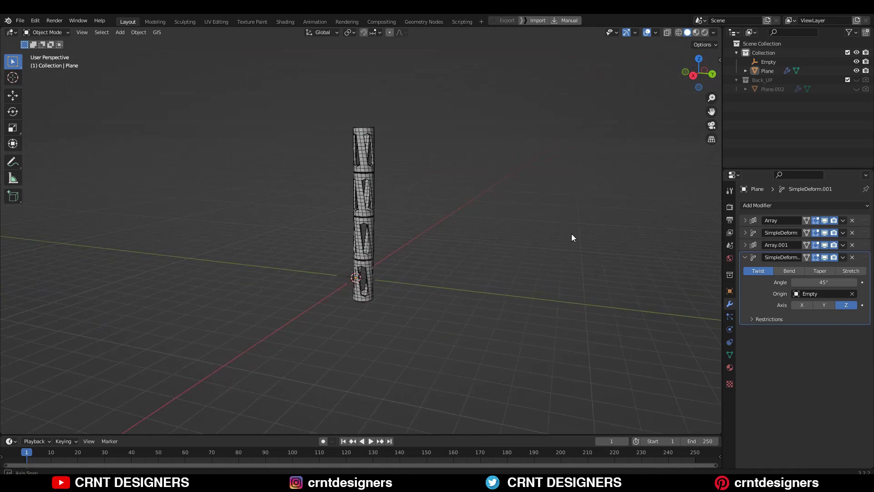
Switch the deform to Bend on the Y axis and push the angle past 45°
left_click(825, 304)
left_click(808, 304)
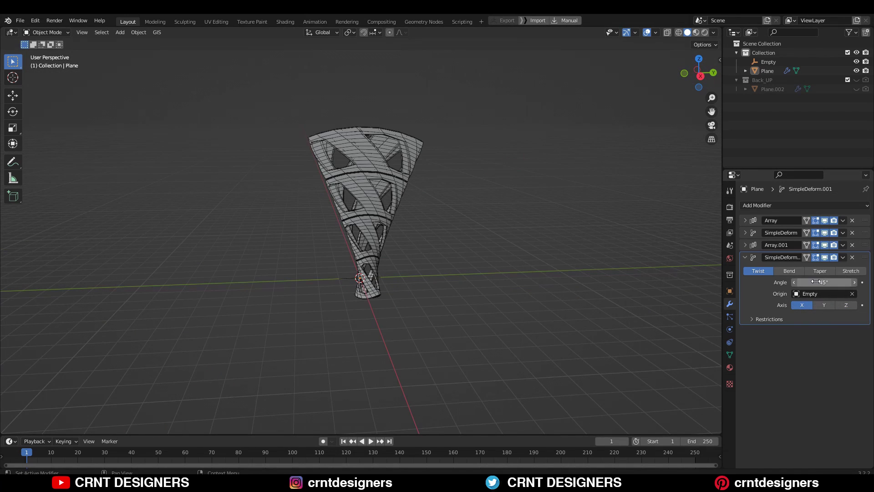
left_click(792, 271)
middle_click_drag(524, 227, 599, 90)
left_click(824, 305)
left_click_drag(824, 282, 872, 282)
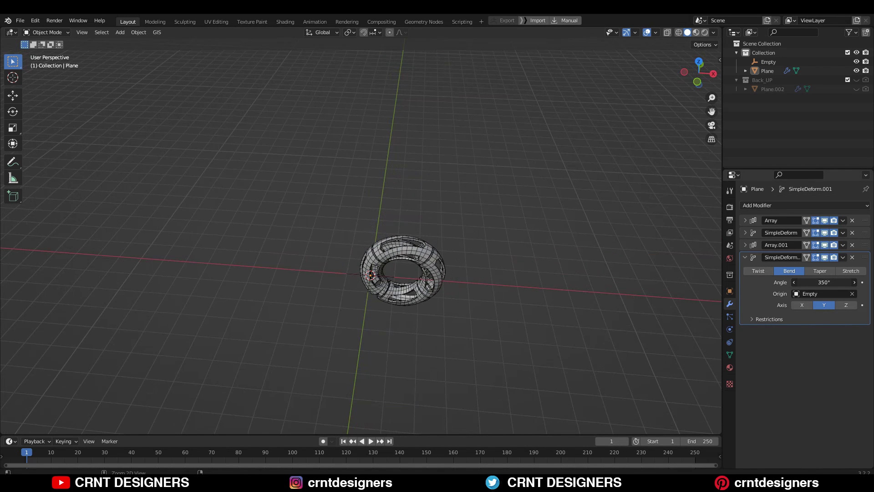
Raise the bend angle to 360° so the tower closes into a torus
middle_click_drag(566, 263, 263, 234)
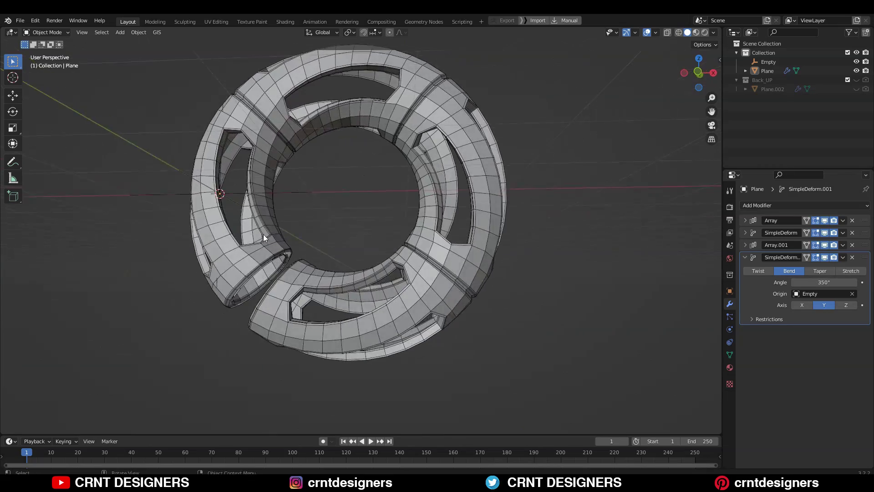
scroll(406, 206, "up", 5)
middle_click_drag(406, 206, 478, 206)
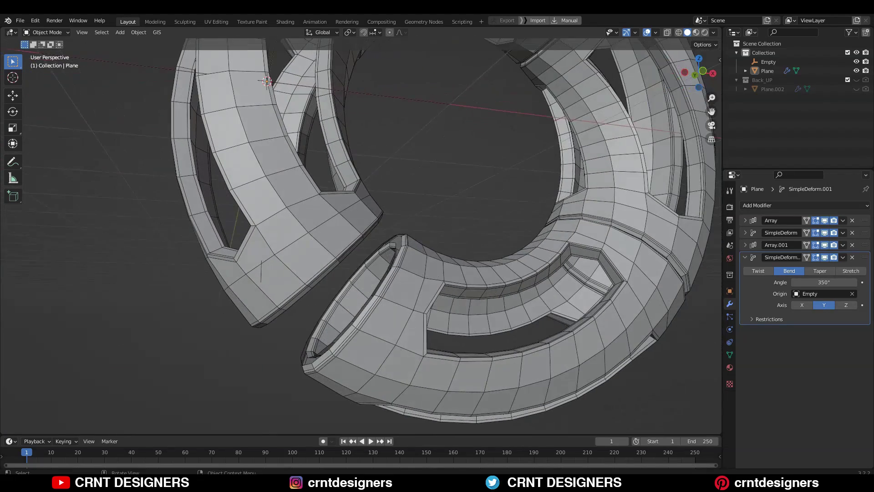
left_click_drag(824, 282, 833, 282, "ctrl")
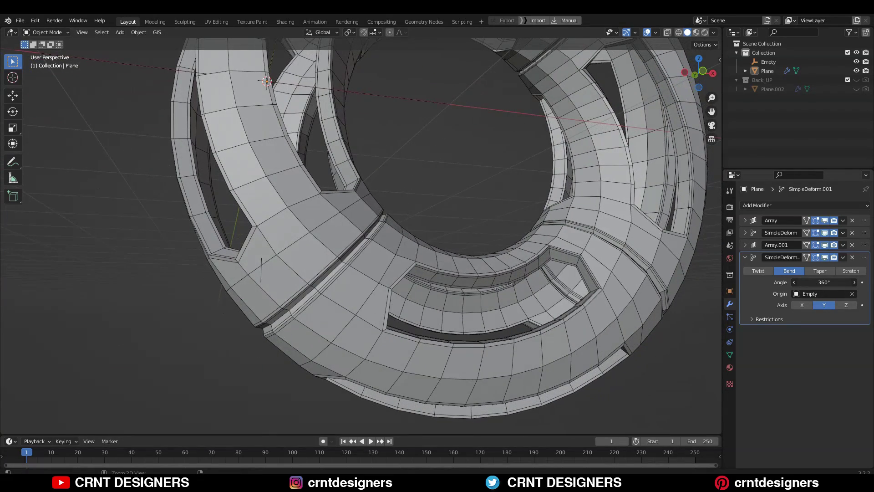
middle_click_drag(389, 212, 440, 198)
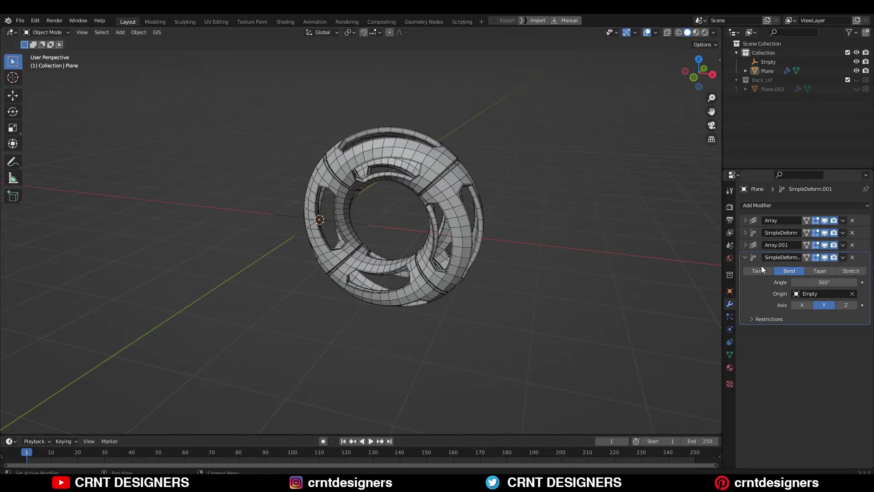
Raise the Array.001 count from 4 to 7 segments
left_click(746, 244)
left_click(855, 270)
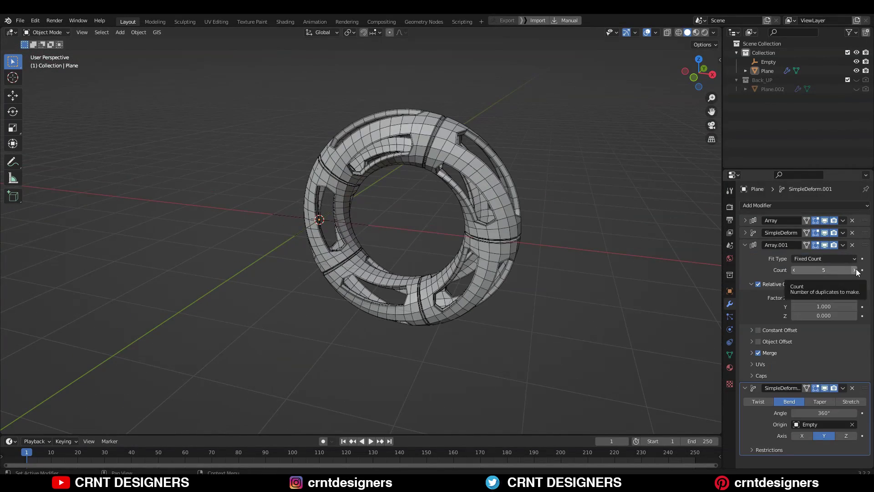
left_click(855, 270)
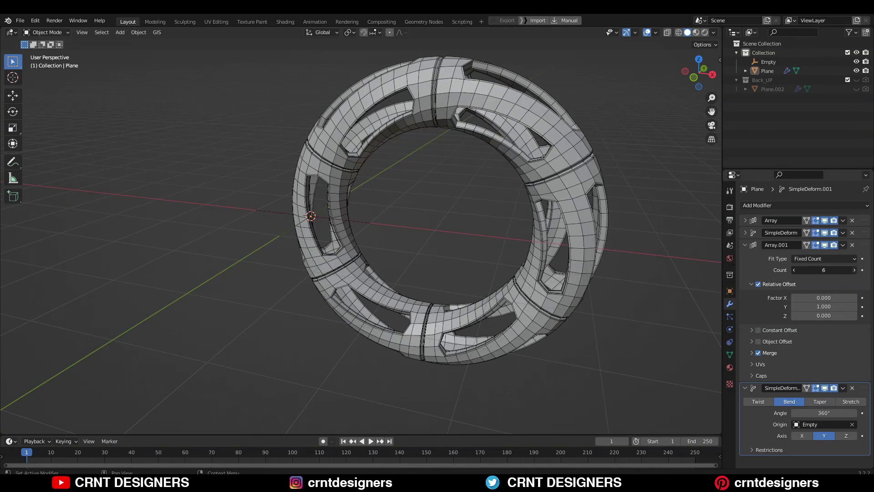
left_click(854, 270)
scroll(426, 236, "down", 2)
middle_click_drag(425, 237, 564, 162)
scroll(322, 252, "up", 5)
scroll(383, 236, "down", 4)
scroll(565, 162, "down", 3)
Preview the ring with overlays hidden, restore them, and duplicate the ring with Shift+D
key("shift+alt+z")
middle_click_drag(454, 197, 632, 97)
scroll(632, 97, "up", 1)
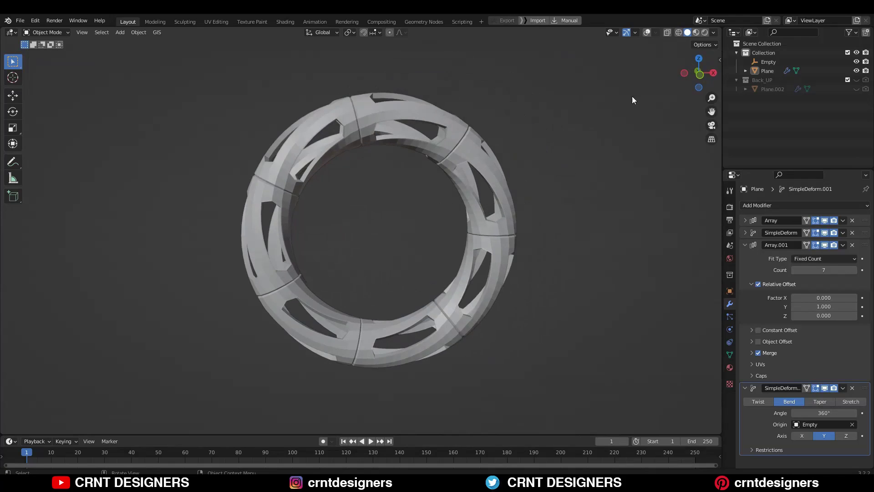
scroll(633, 107, "down", 2)
scroll(489, 193, "up", 3)
key("shift+alt+z")
key("shift+d")
Keep the duplicate in place and move it to the Back_UP collection
right_click(507, 180)
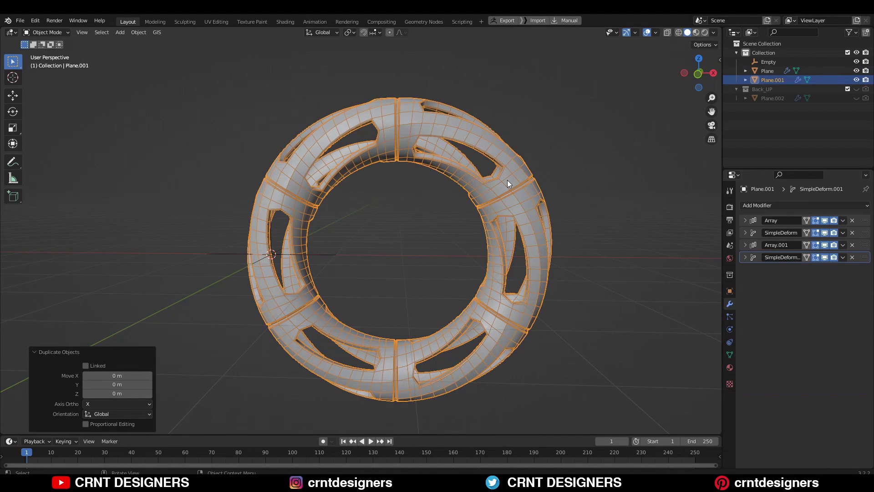
key("m")
left_click(499, 179)
Apply Array, SimpleDeform, Array.001 and SimpleDeform.001 on Plane, then deselect
left_click(481, 160)
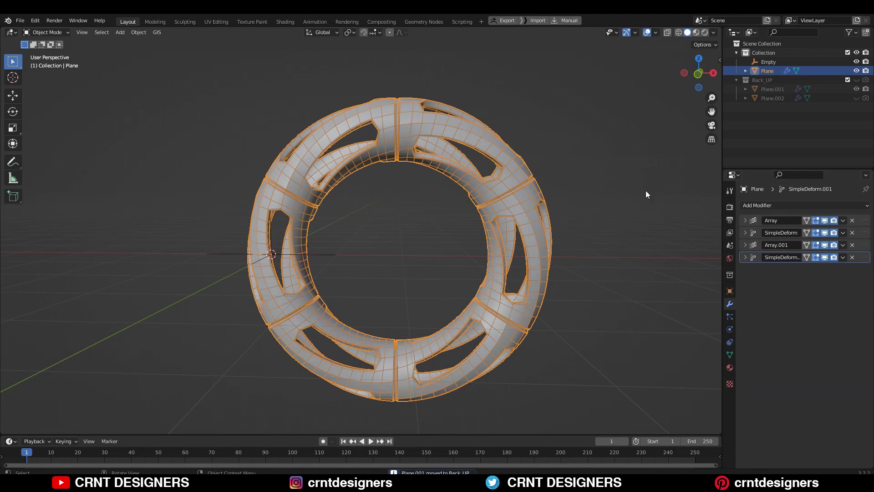
left_click(745, 220)
left_click(843, 221)
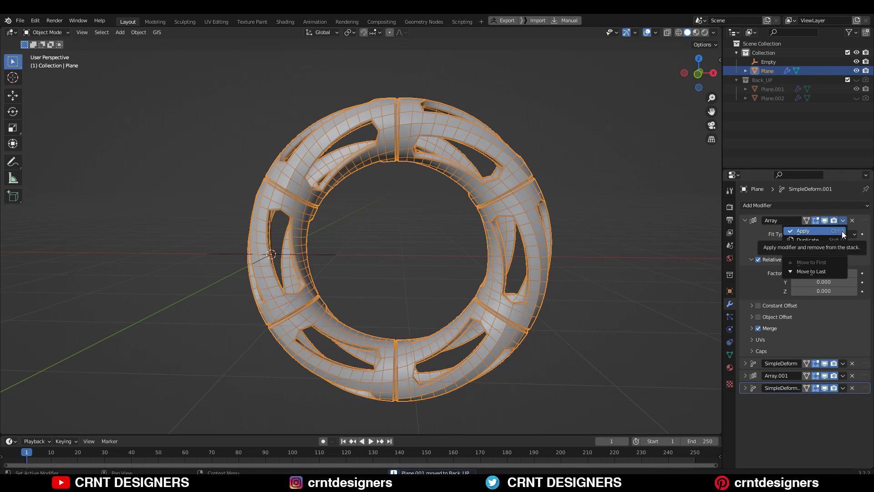
left_click(834, 231)
left_click(843, 221)
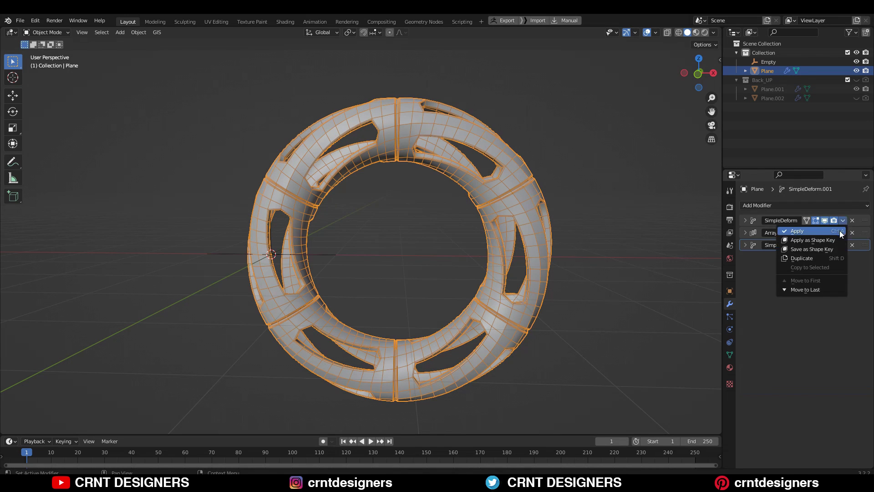
left_click(839, 231)
left_click(843, 220)
left_click(835, 231)
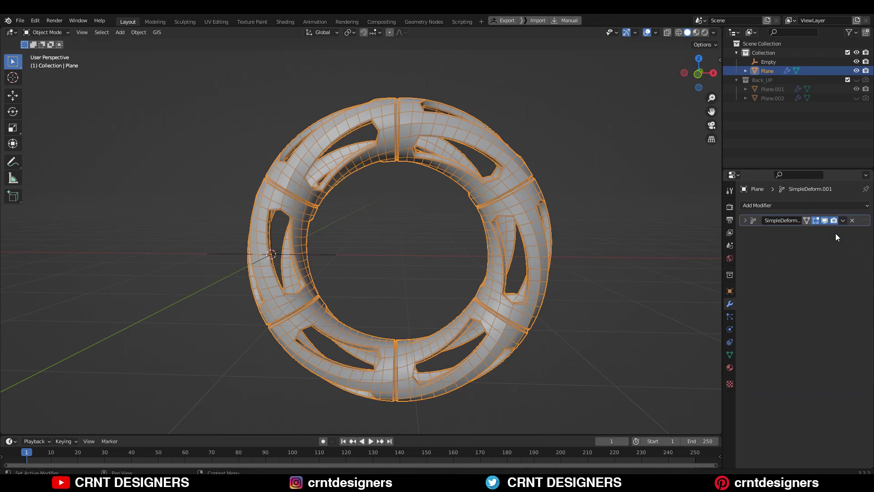
left_click(842, 220)
left_click(835, 230)
left_click(450, 138)
Select the whole ring mesh and merge overlapping vertices by distance
scroll(450, 138, "up", 6)
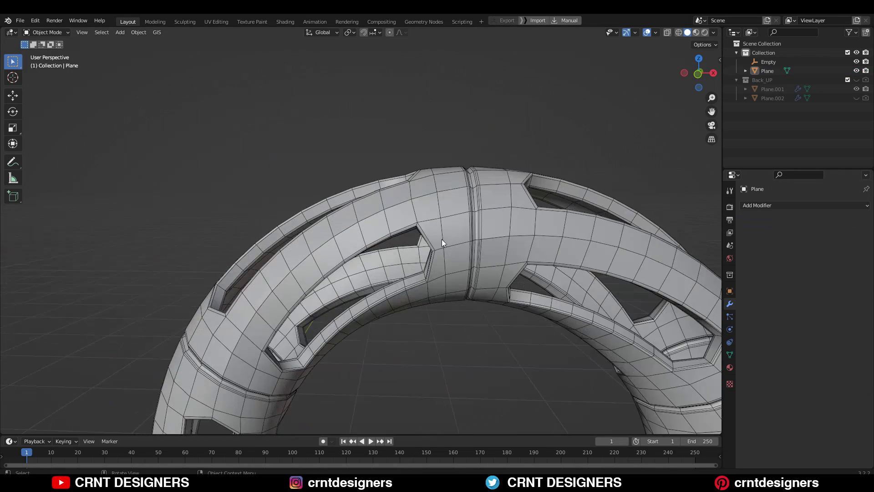
middle_click_drag(441, 240, 374, 282)
key("a")
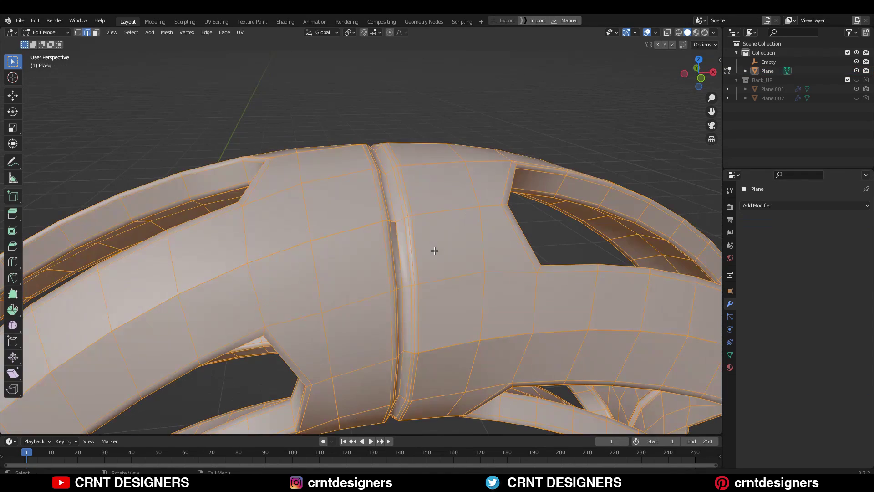
left_click(435, 251)
scroll(434, 251, "down", 4)
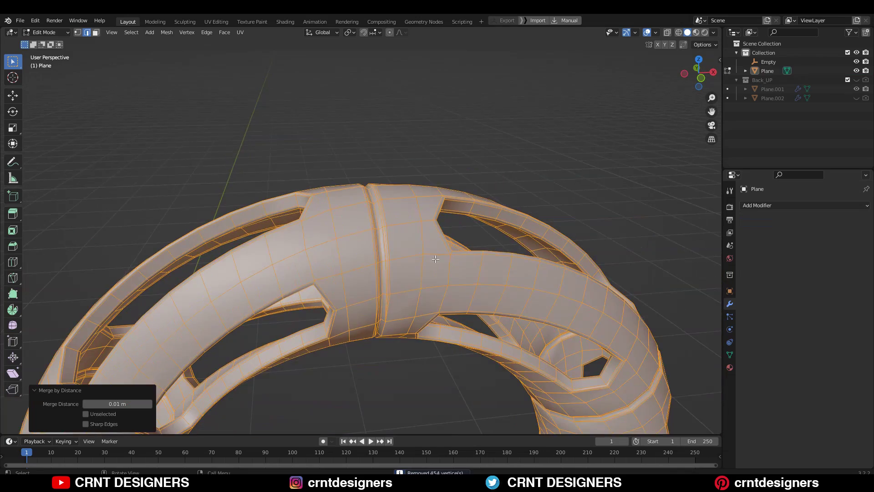
scroll(451, 283, "up", 2)
scroll(464, 318, "down", 3)
middle_click_drag(465, 318, 412, 260)
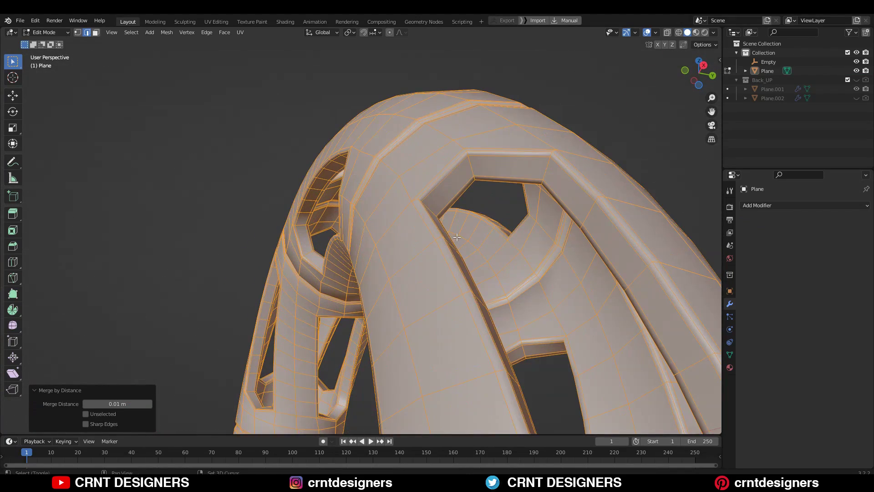
middle_click_drag(457, 237, 323, 266)
Dissolve the first seam edge loops across the band
key("Tab")
key("Tab")
scroll(459, 283, "up", 2)
left_click(469, 287, "alt")
key("ctrl+x")
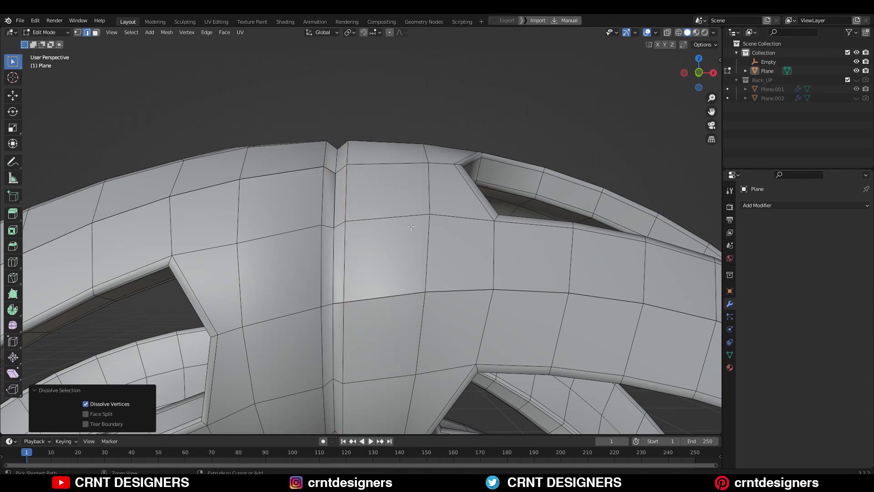
scroll(328, 261, "down", 5)
middle_click_drag(384, 362, 346, 319)
scroll(328, 287, "up", 4)
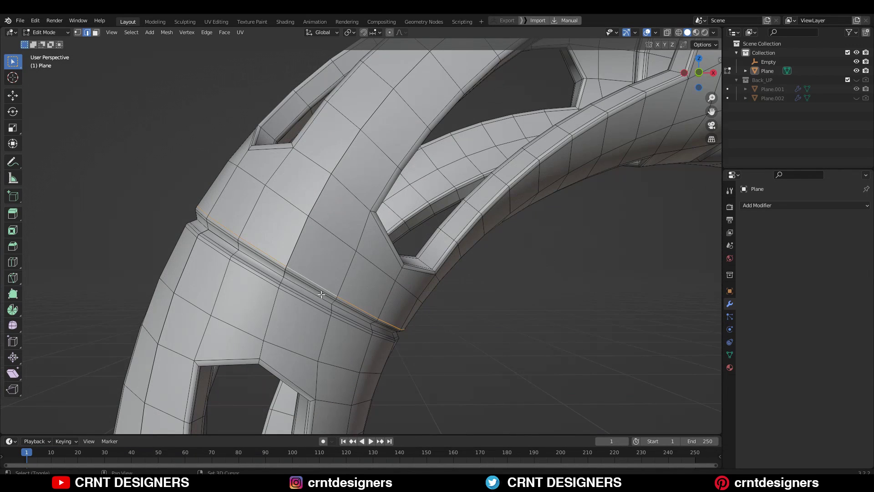
key("ctrl+x")
Dissolve the remaining seam edge loops on the ring
scroll(338, 302, "down", 5)
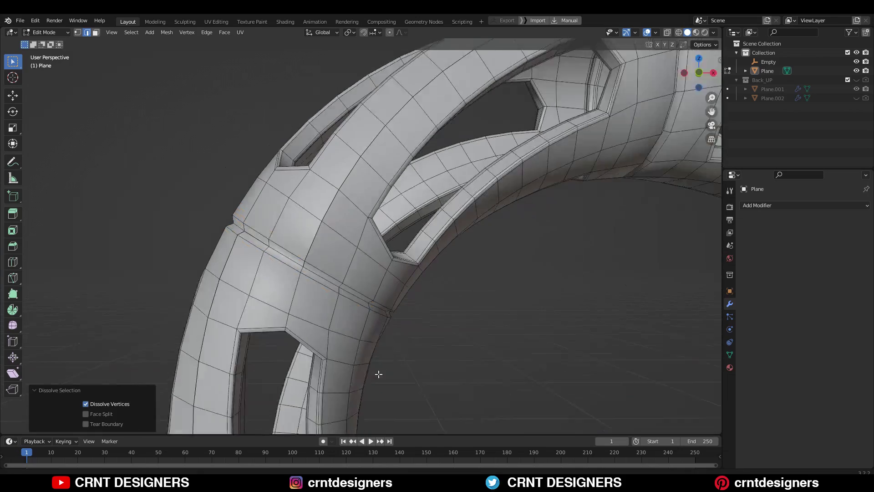
scroll(247, 235, "up", 5)
left_click(247, 235, "alt")
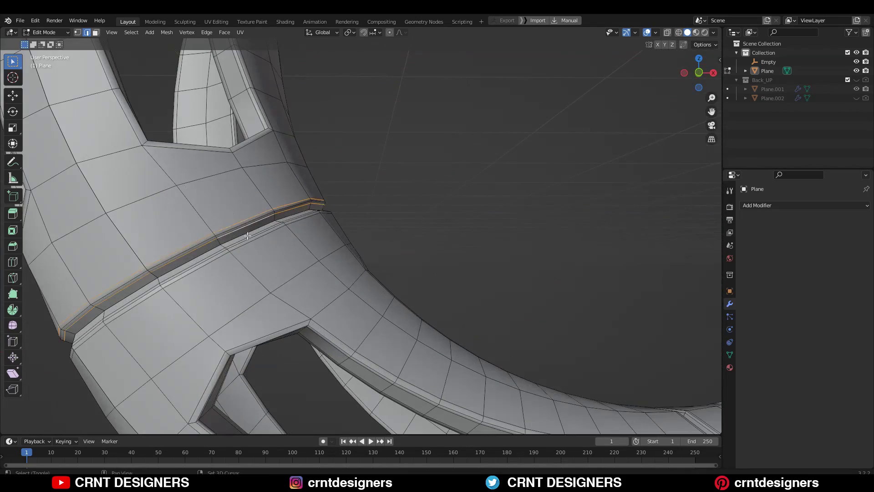
key("ctrl+x")
scroll(247, 236, "down", 5)
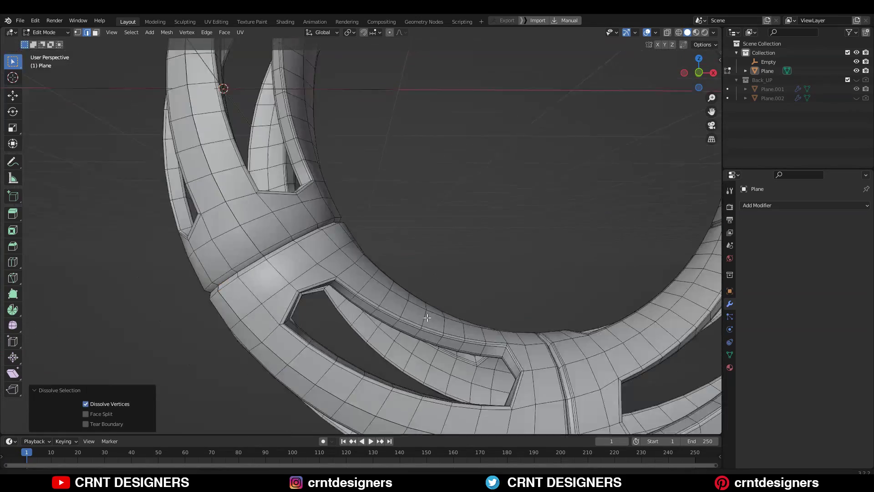
scroll(368, 239, "up", 5)
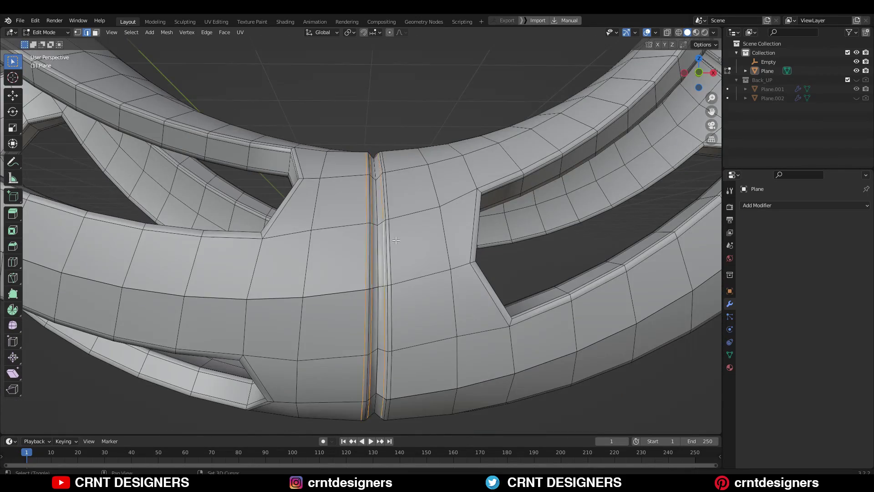
key("ctrl+x")
scroll(396, 240, "down", 5)
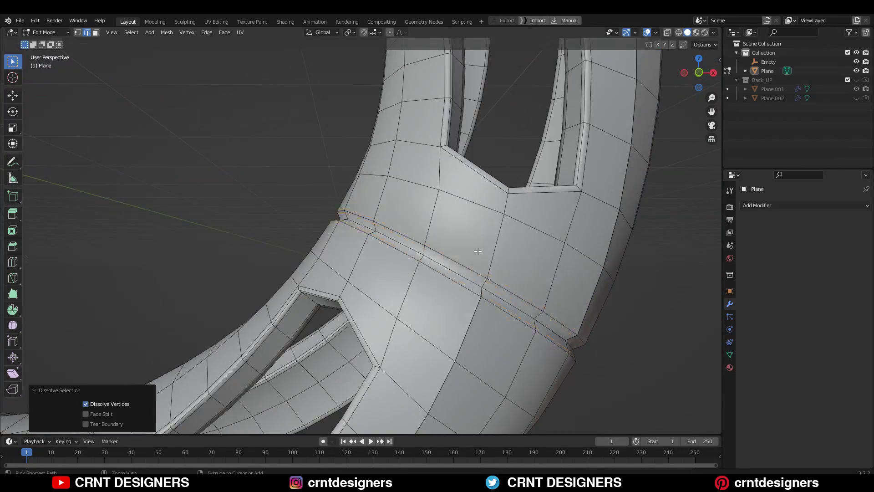
scroll(344, 191, "up", 5)
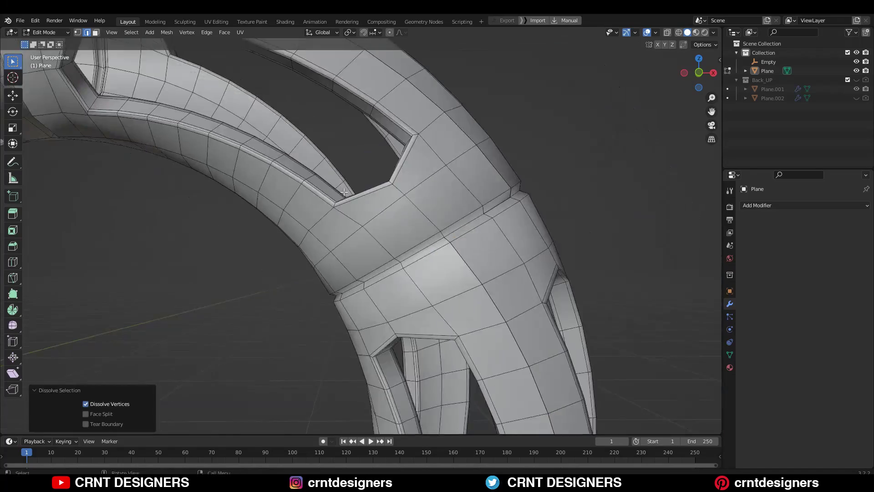
Merge the remaining duplicate vertices by distance and return to Object Mode
key("a")
scroll(344, 192, "down", 5)
scroll(385, 196, "up", 5)
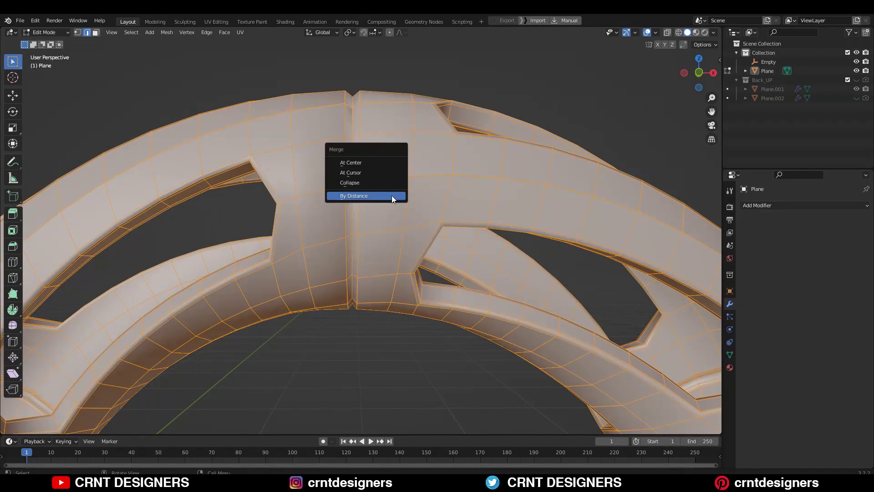
left_click(392, 196)
scroll(438, 191, "down", 4)
key("Tab")
middle_click_drag(437, 191, 400, 214)
scroll(485, 162, "down", 3)
Add a Catmull-Clark Subdivision Surface modifier (viewport 1, render 2) and inspect the smoothed ring without overlays
left_click(758, 205)
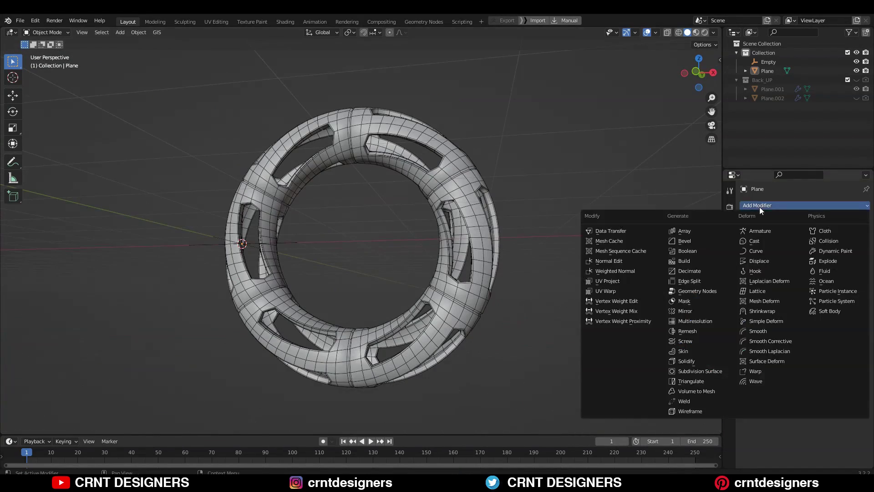
left_click(723, 371)
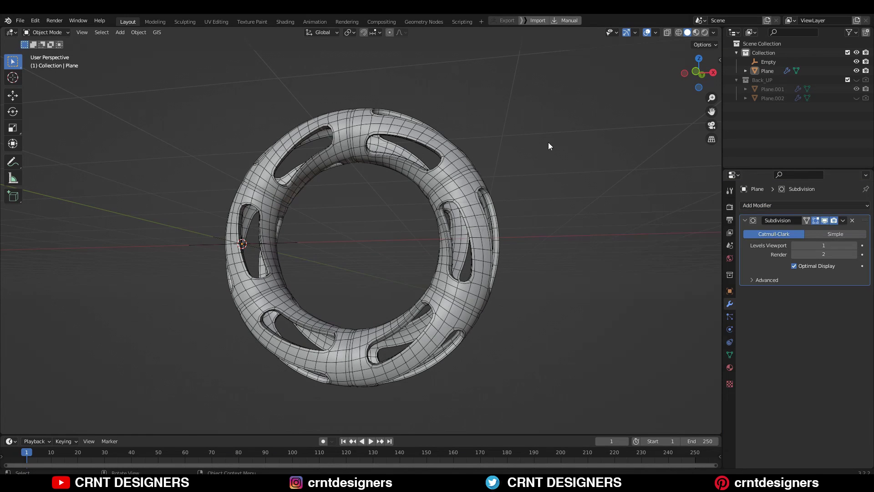
key("Tab")
key("Tab")
left_click(646, 32)
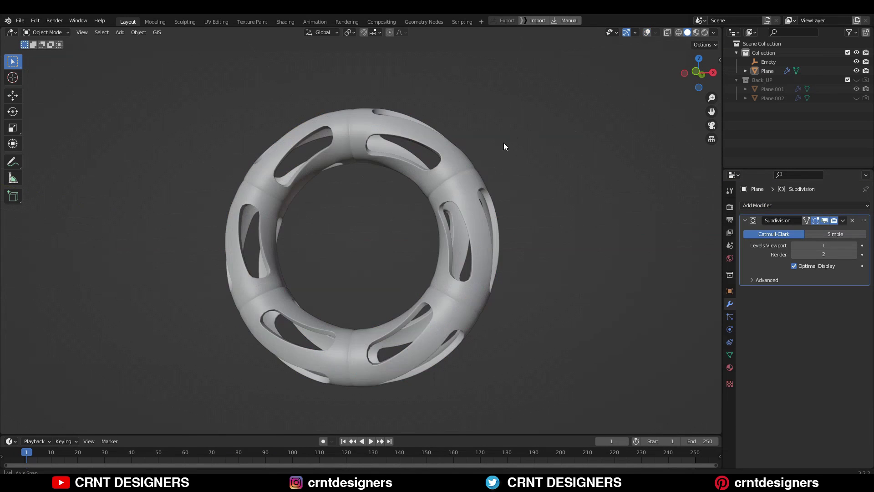
middle_click_drag(504, 143, 553, 121)
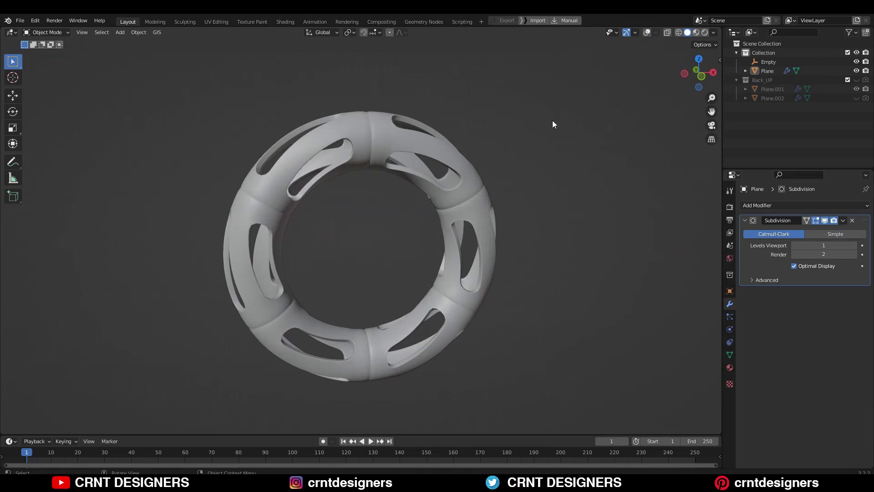
Turn overlays back on and put the ring into Edit Mode
left_click(647, 32)
key("Tab")
middle_click_drag(547, 219, 559, 255)
Select a vertical seam edge loop on the ring's band and start a bevel on it
scroll(559, 255, "up", 4)
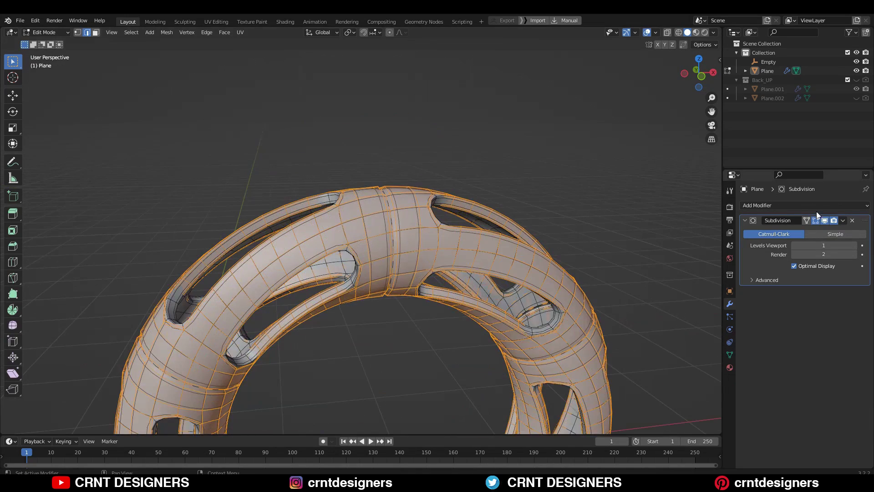
scroll(559, 255, "up", 3)
left_click(444, 236, "alt")
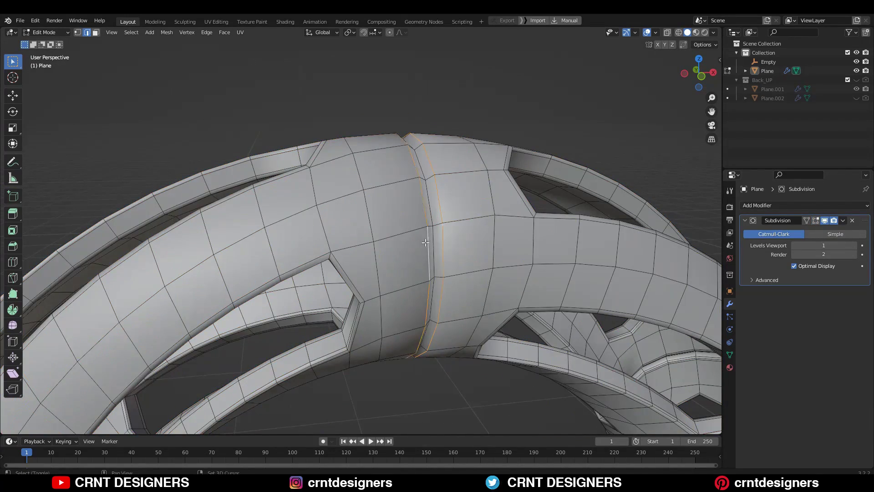
scroll(426, 242, "down", 4)
mouse_move(425, 243)
middle_mouse_down()
mouse_move(531, 307)
mouse_move(579, 166)
mouse_move(424, 259)
middle_mouse_up()
scroll(578, 166, "up", 3)
scroll(579, 166, "down", 6)
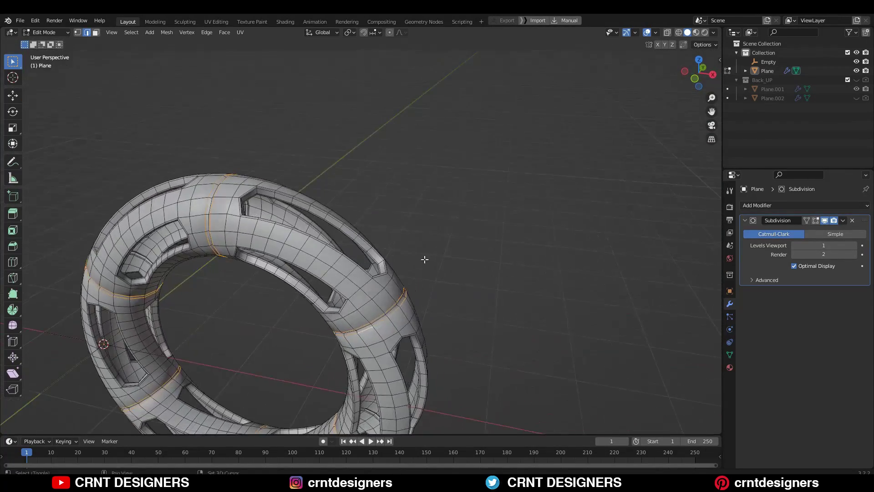
scroll(424, 259, "up", 5)
scroll(490, 222, "up", 1)
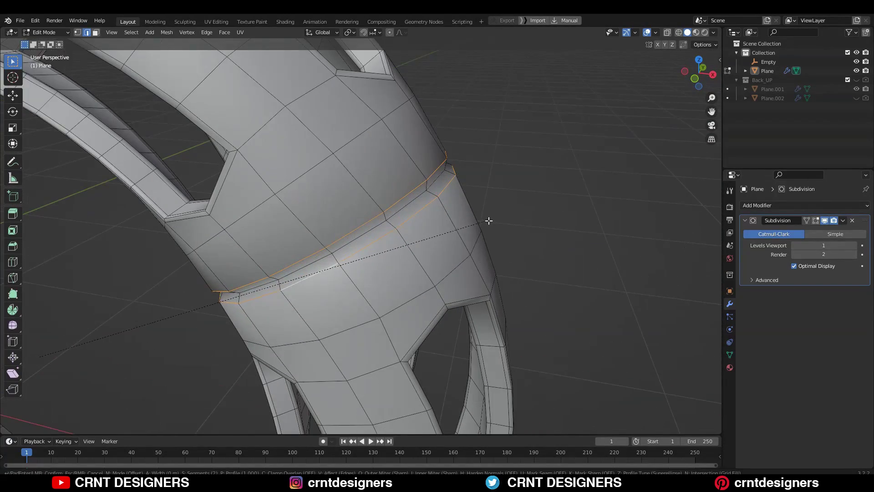
Set the edge bevel width to 0.01 and return to Object Mode
left_click(515, 237)
left_click_drag(113, 286, 97, 275)
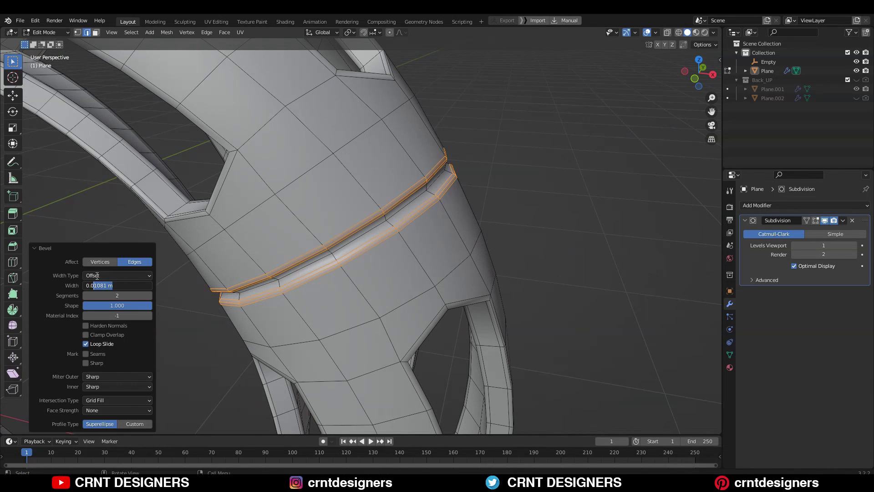
key("Return")
scroll(458, 157, "down", 8)
key("Tab")
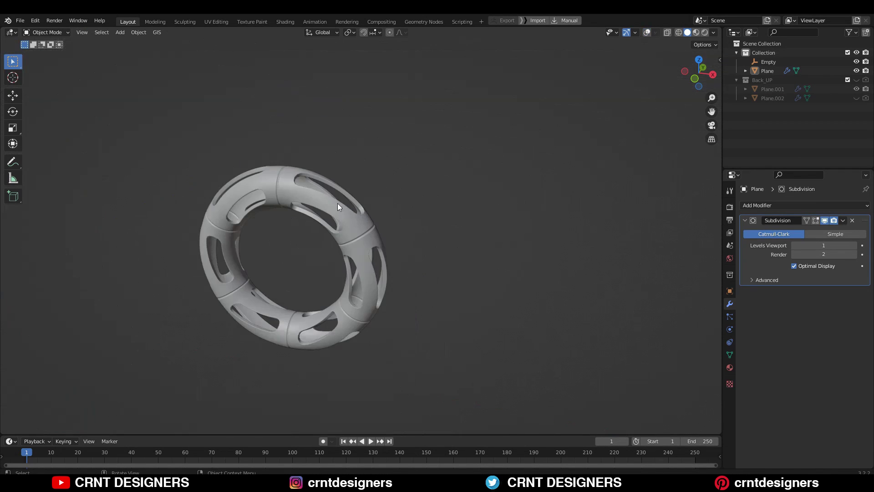
Select the ring and apply Shade Smooth from its object context menu
mouse_move(388, 172)
middle_mouse_down()
mouse_move(349, 168)
mouse_move(348, 144)
mouse_move(387, 158)
middle_mouse_up()
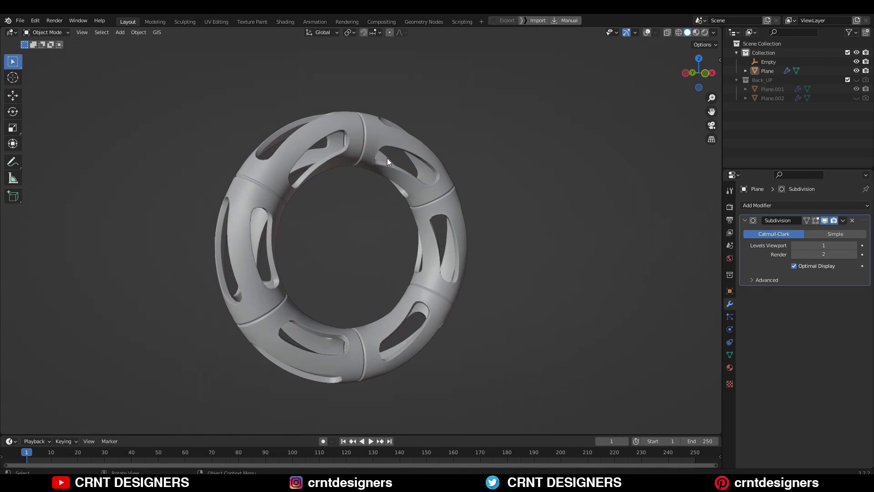
left_click(647, 33)
middle_click_drag(482, 191, 447, 223)
left_click(452, 197)
right_click(538, 179)
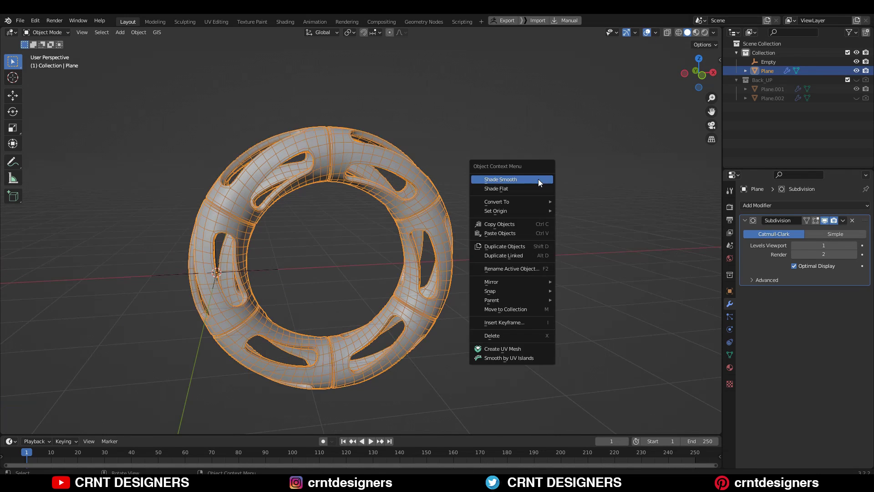